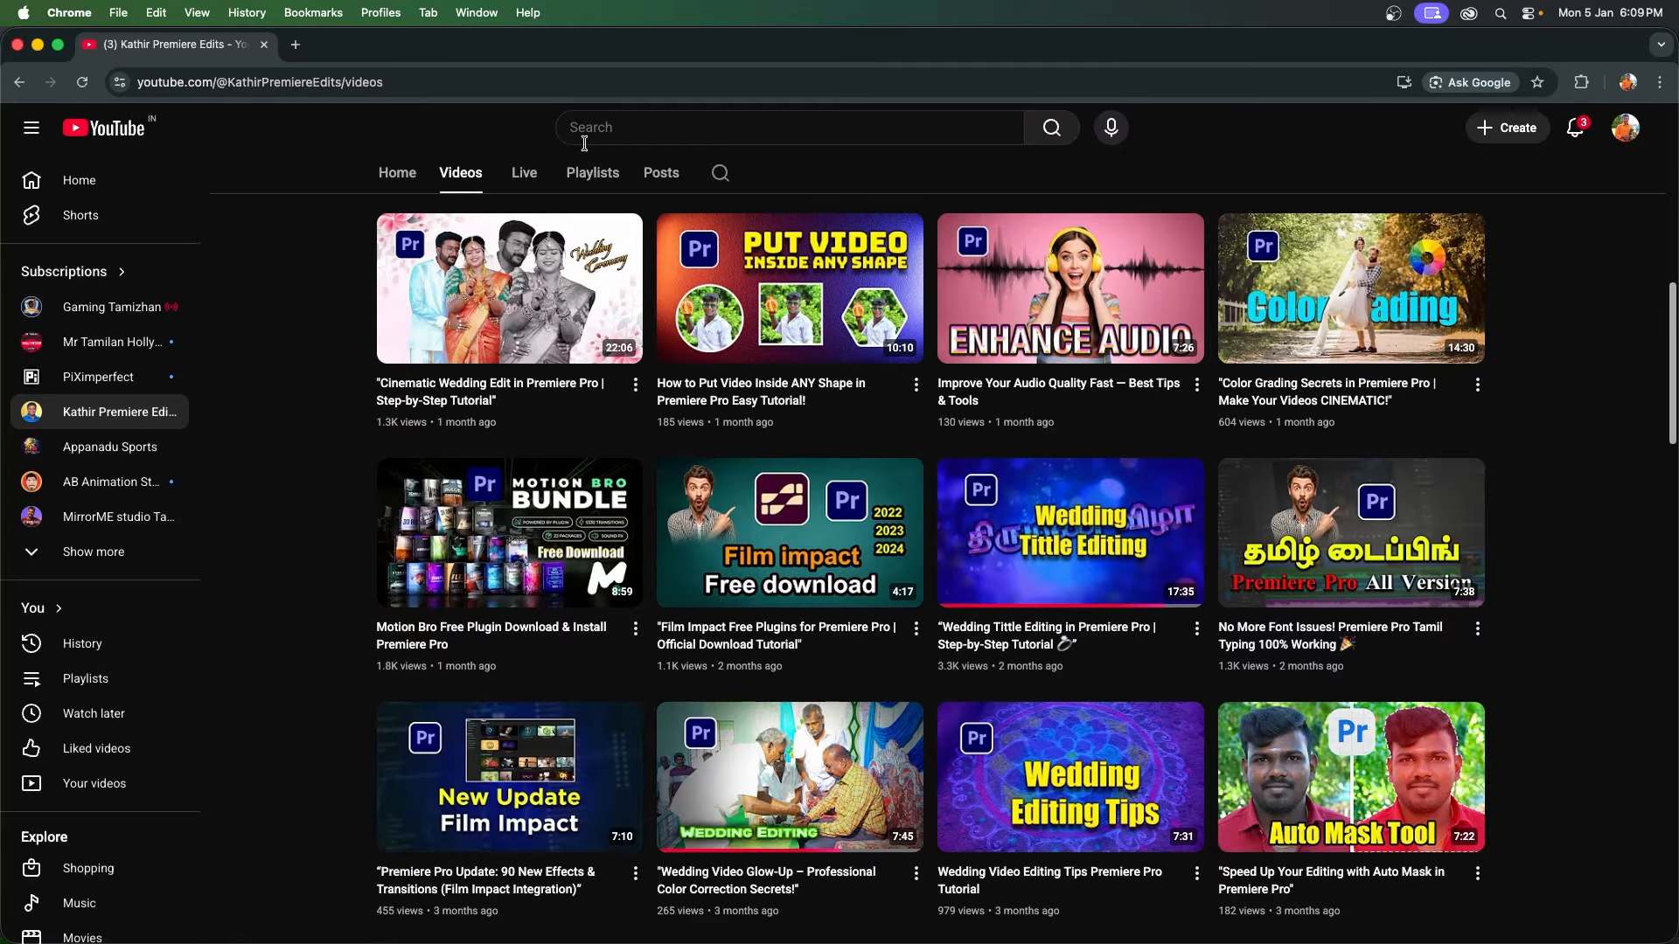
Step: Minimize the browser, then enlarge and reposition the Wedding Tittle Project folder window
left_click(39, 47)
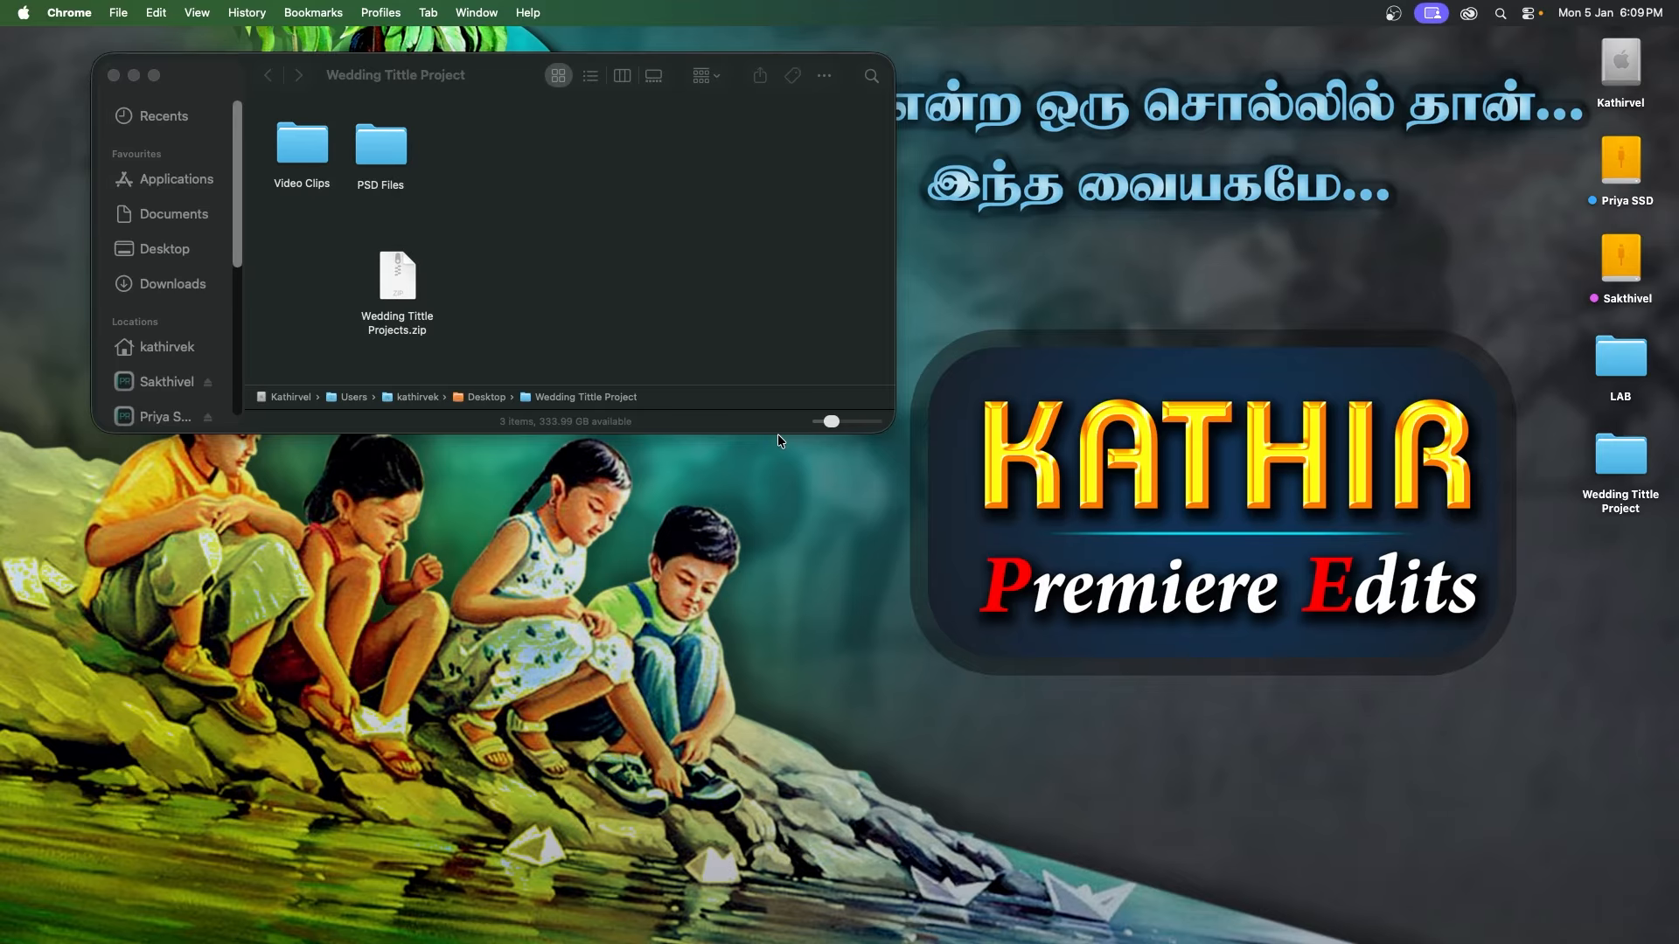
left_click_drag(787, 431, 794, 609)
left_click_drag(511, 77, 695, 178)
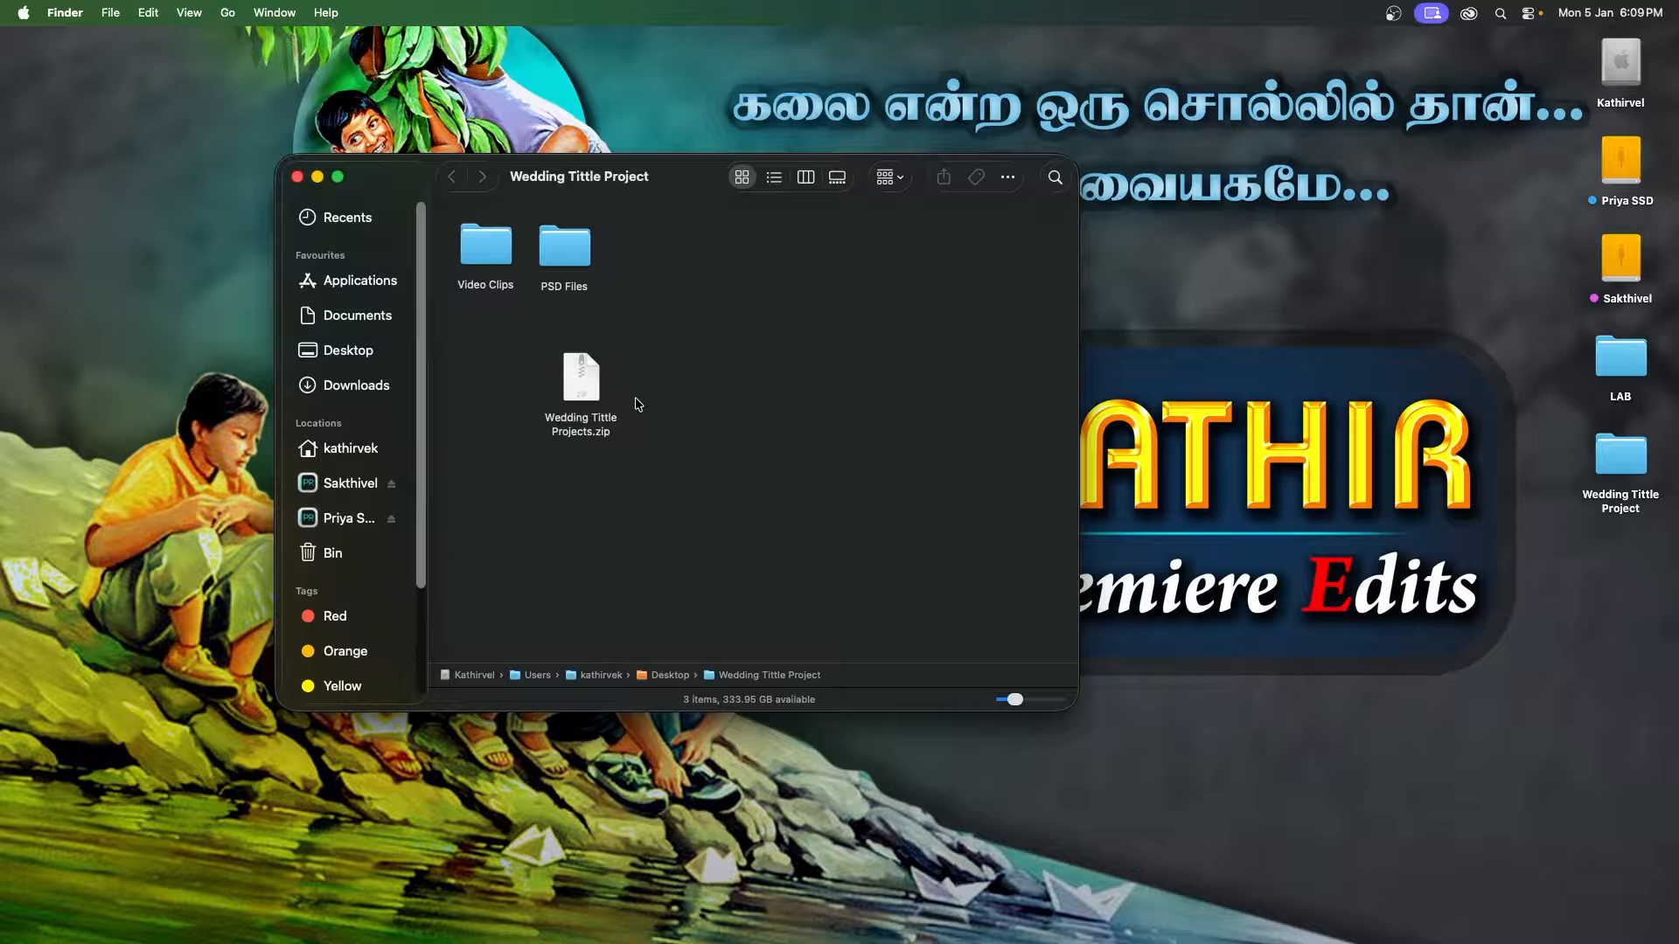
Step: Extract Wedding Tittle Projects.zip and place the extracted folder beside the archive
left_click(613, 411)
left_click_drag(612, 410, 724, 473)
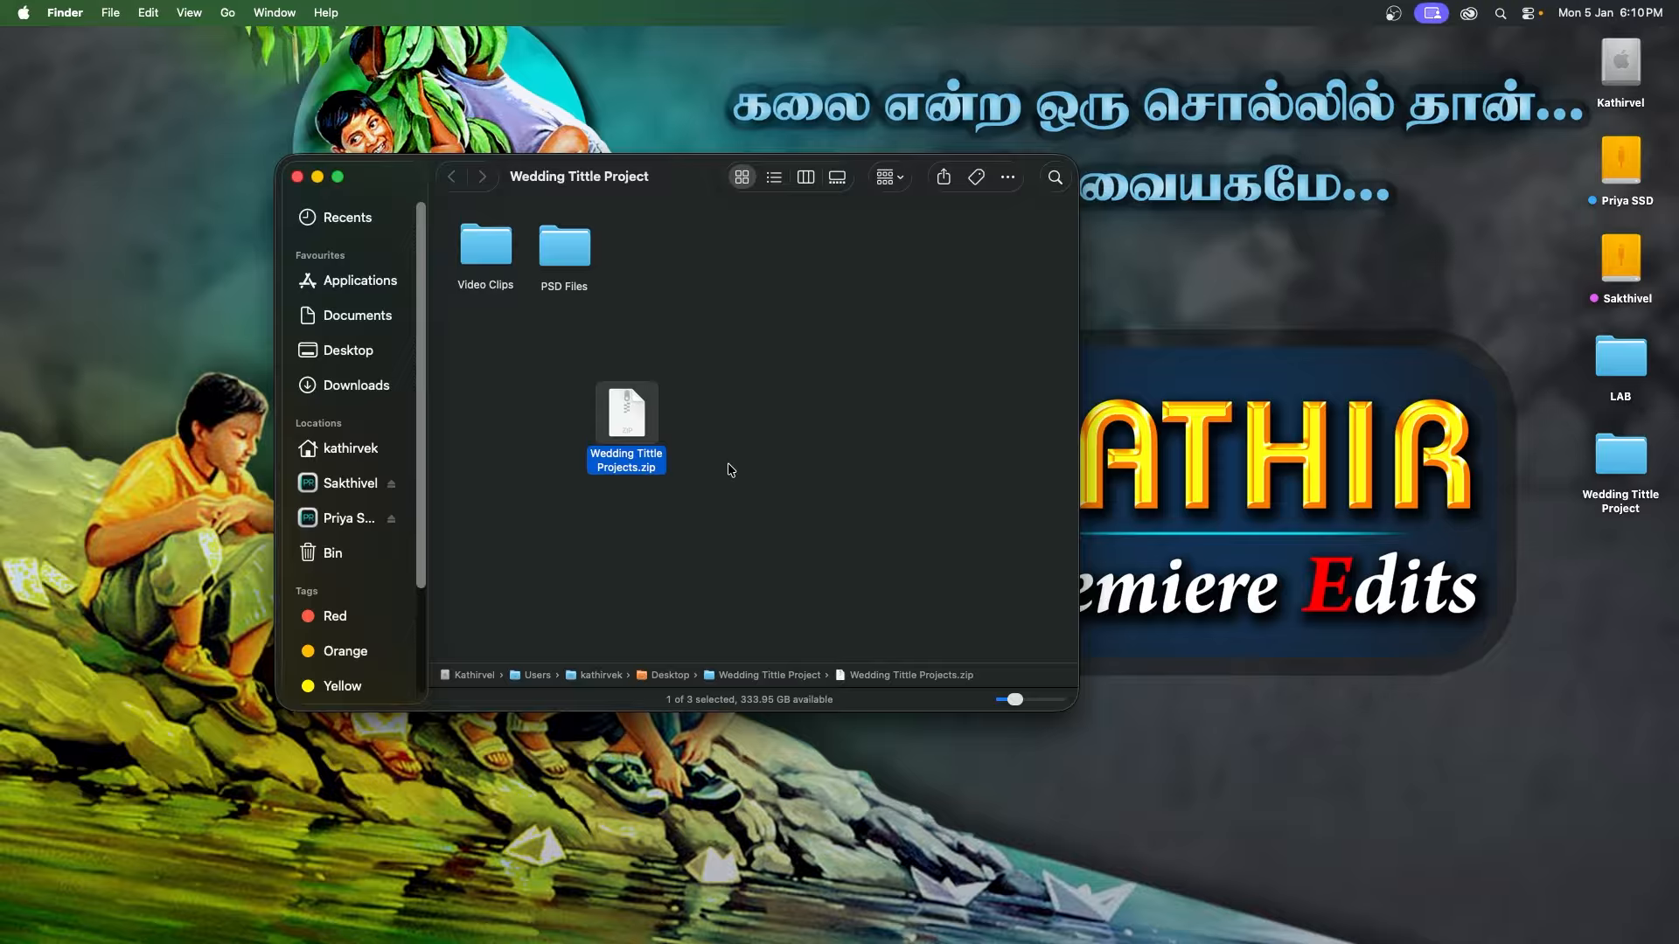
double_click(635, 423)
left_click_drag(635, 433, 800, 376)
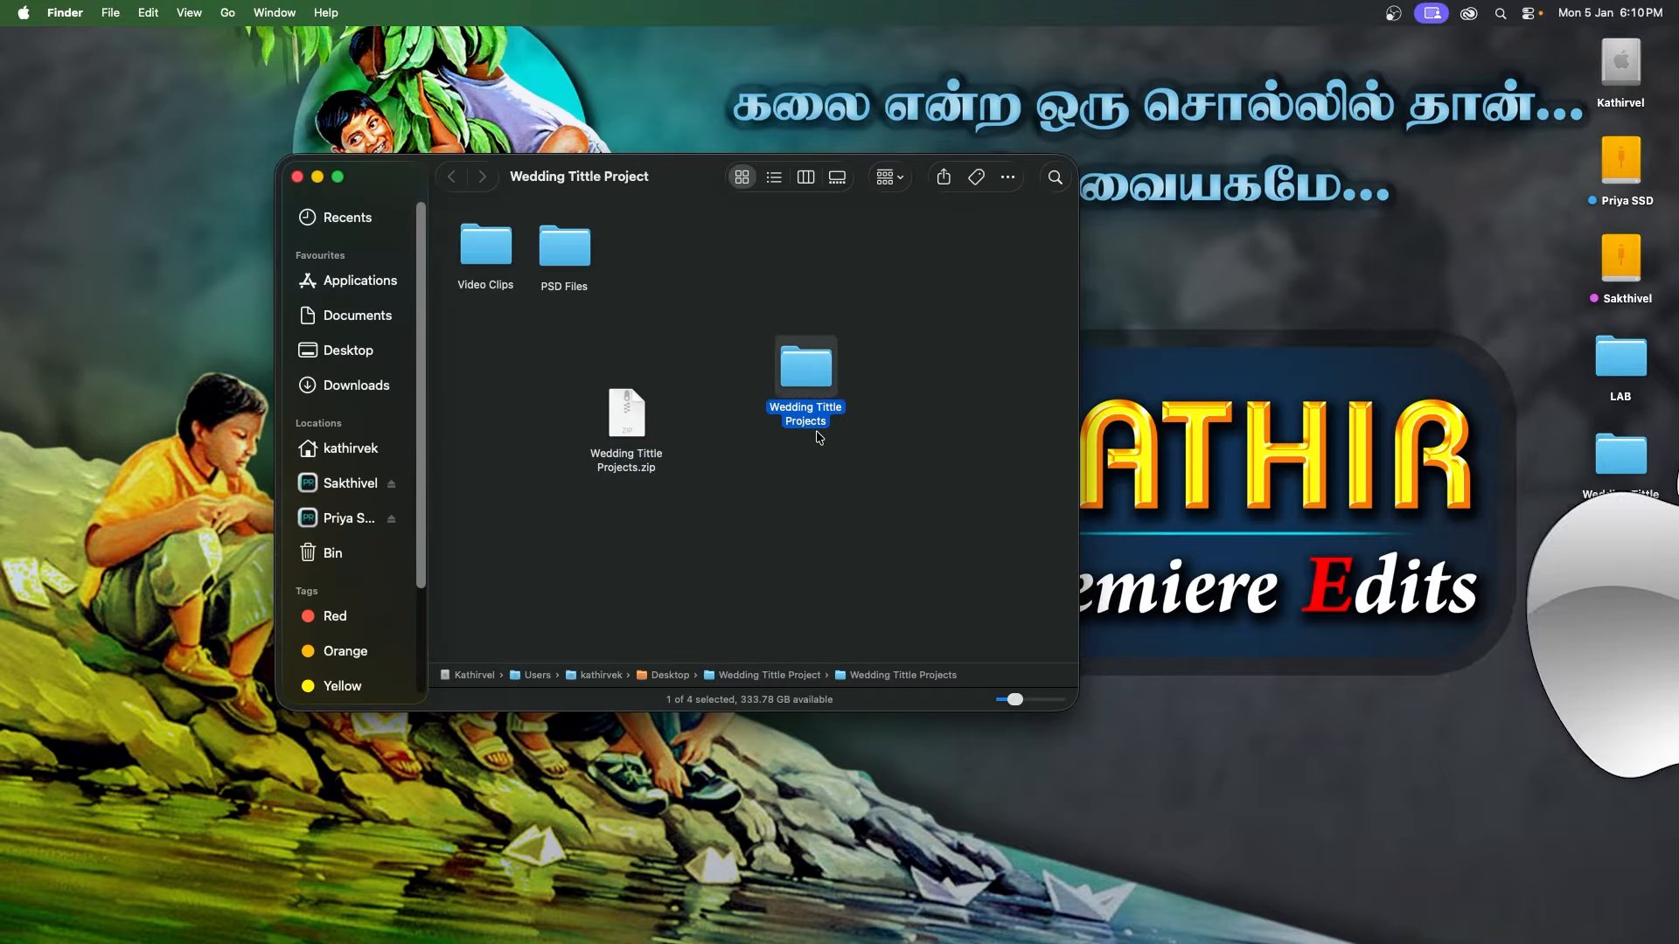
left_click(850, 485)
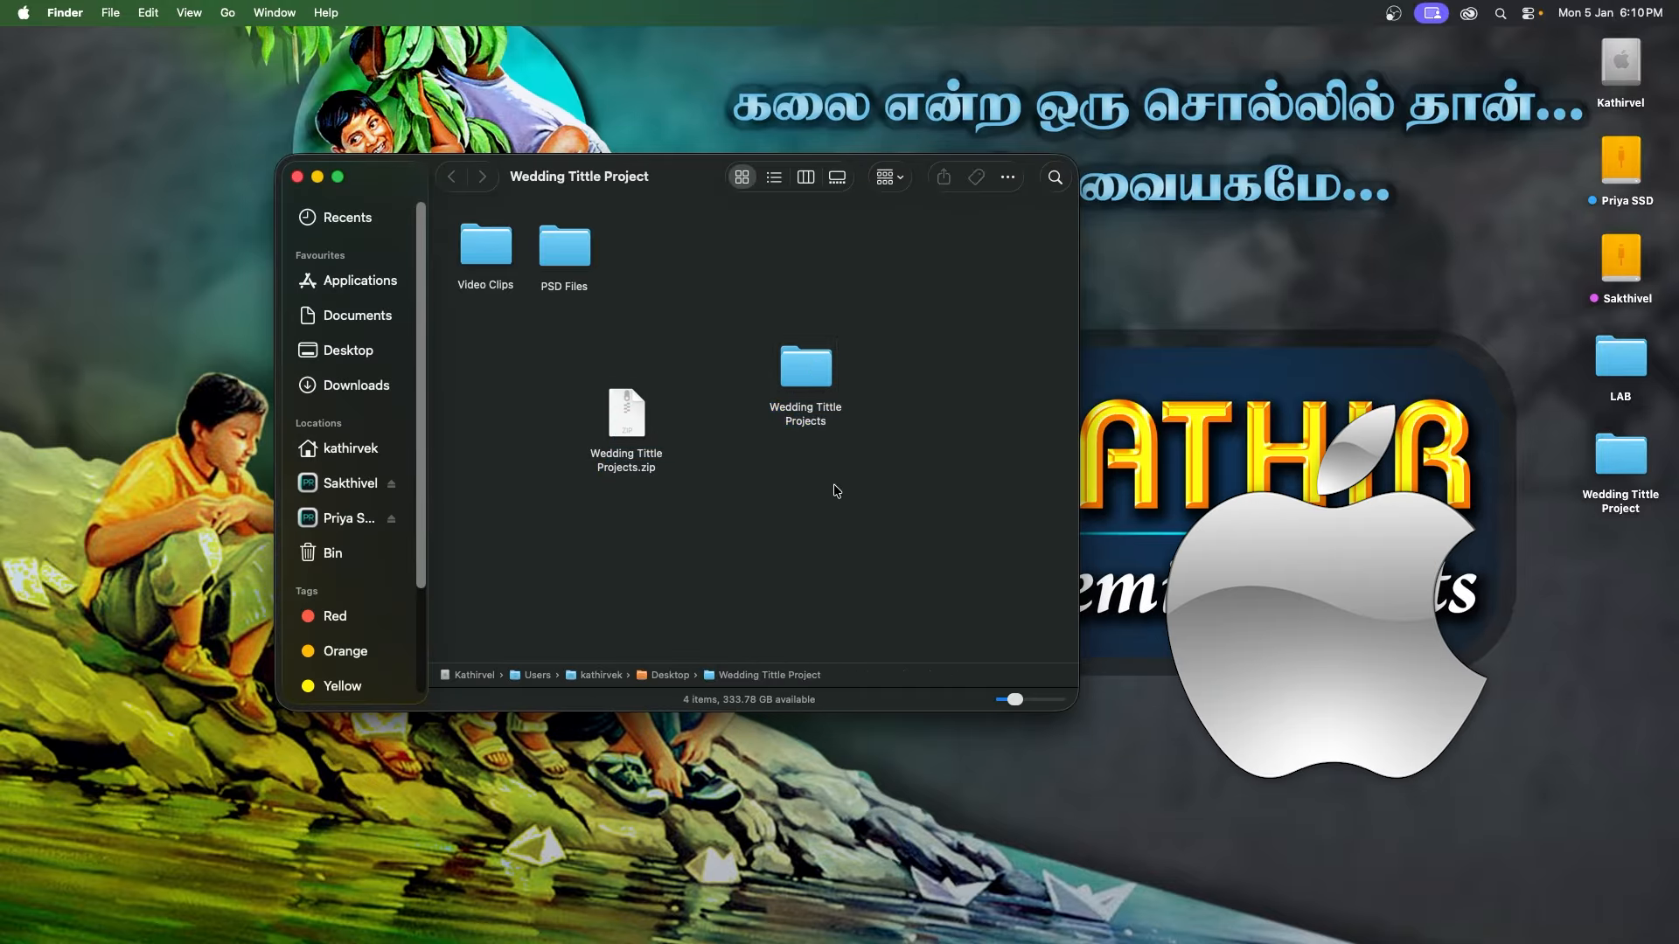
right_click(625, 411)
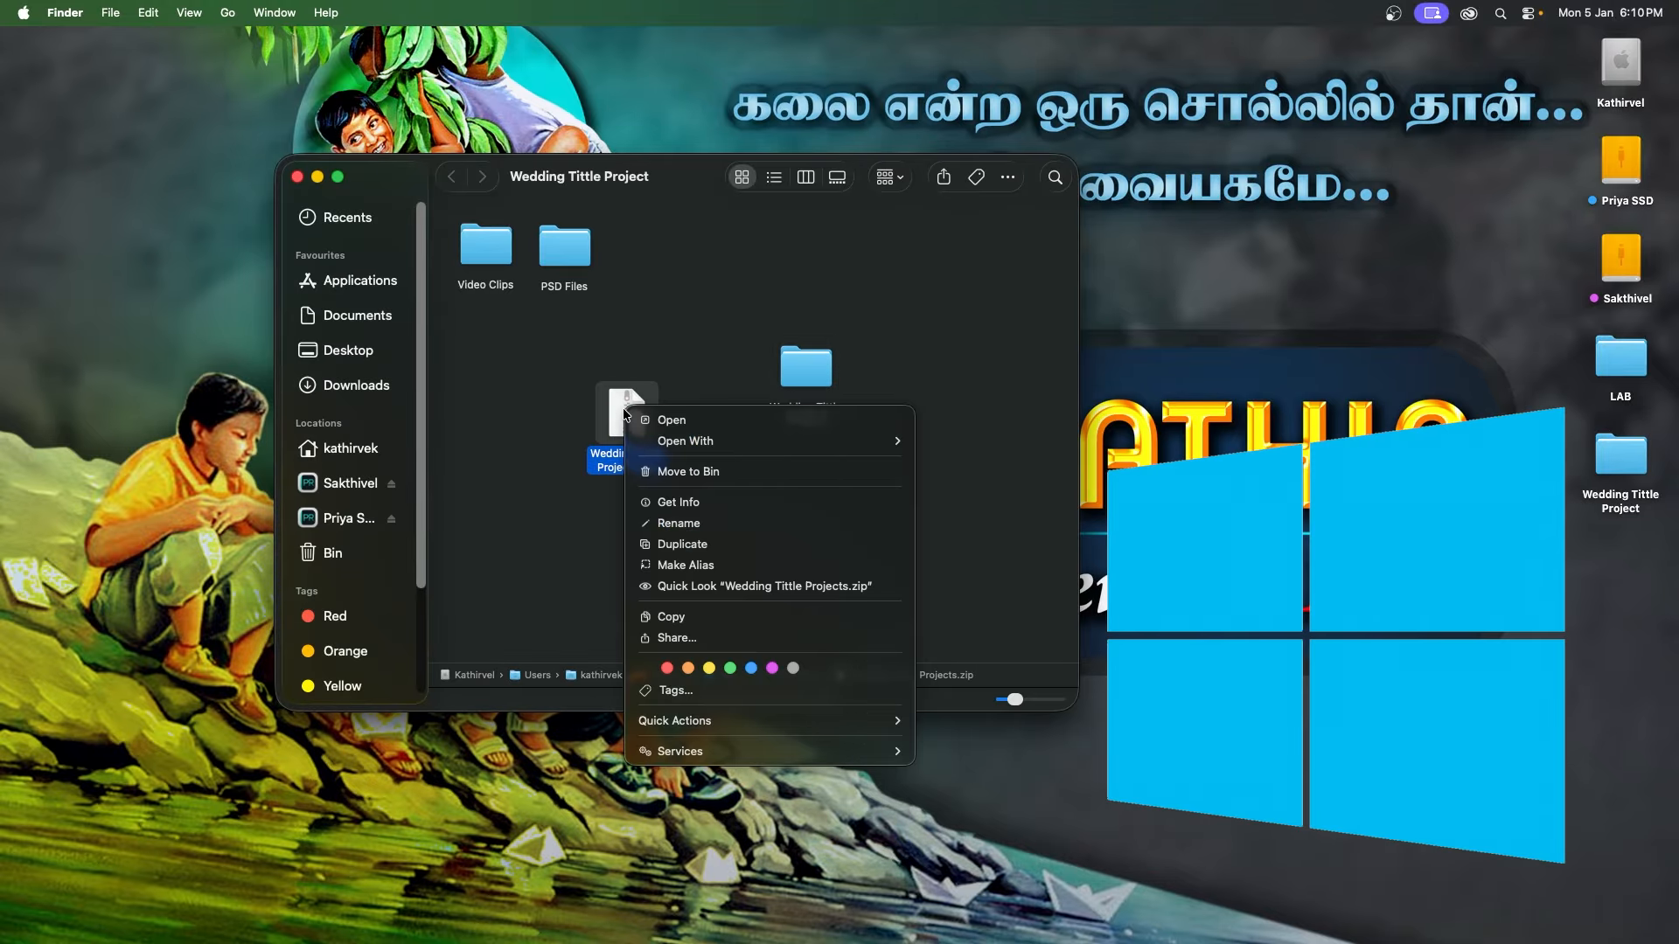
key("Escape")
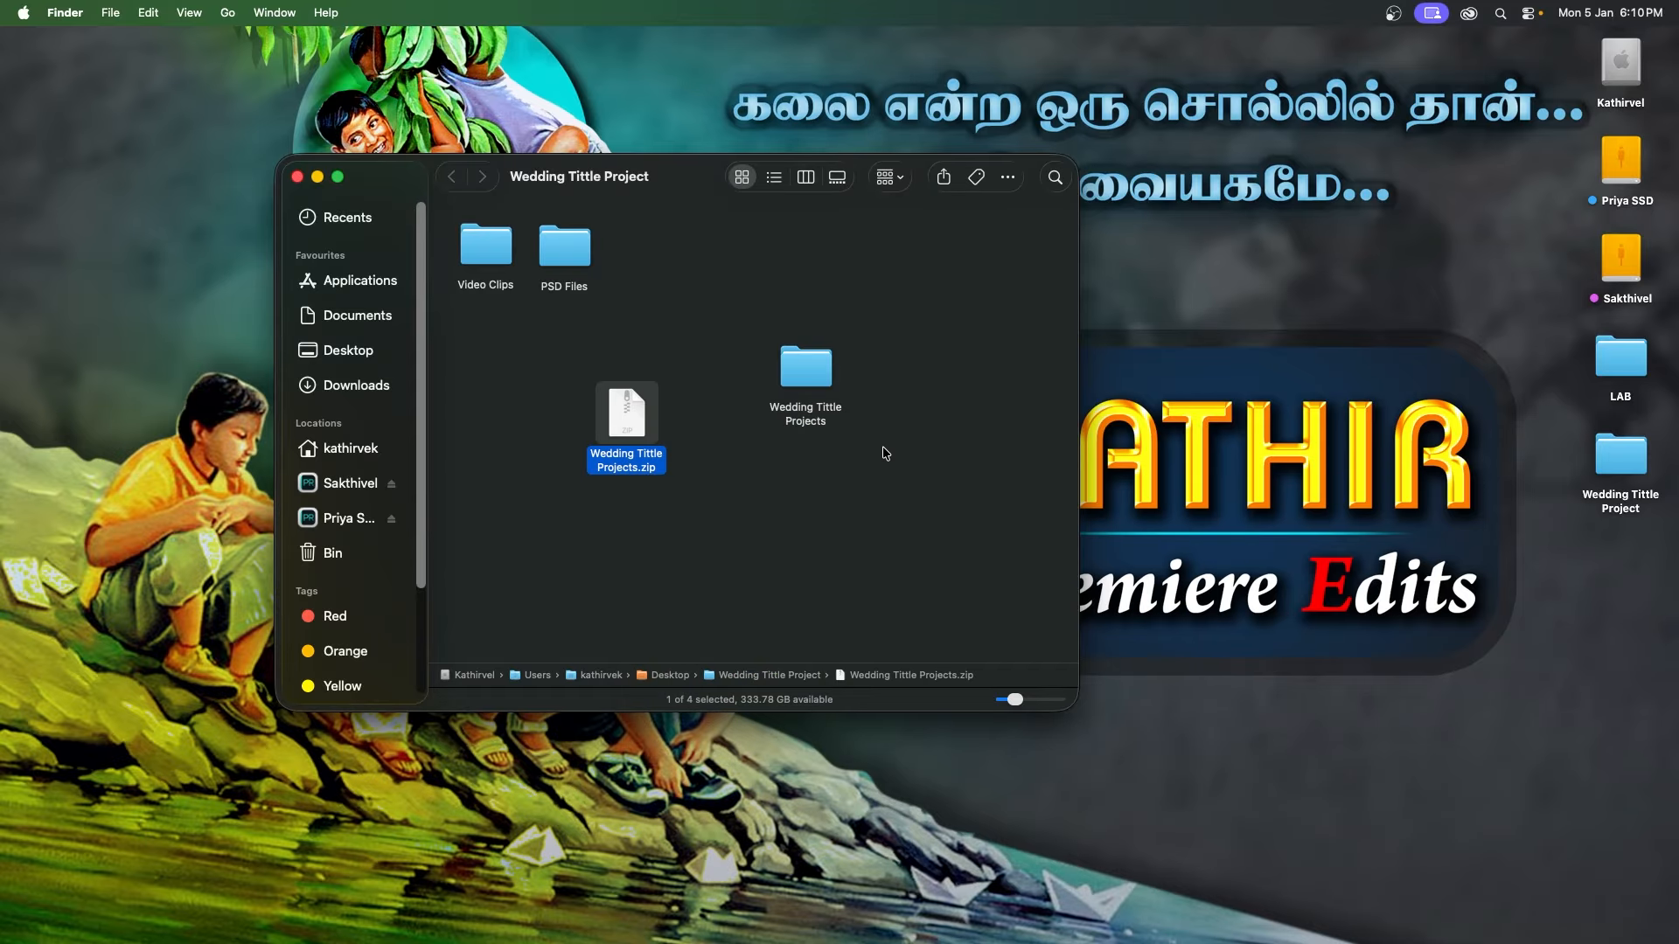
Step: Open the extracted Wedding Tittle Projects folder in a larger window and open Wedding Tittle Projects.prproj in Premiere Pro
double_click(808, 364)
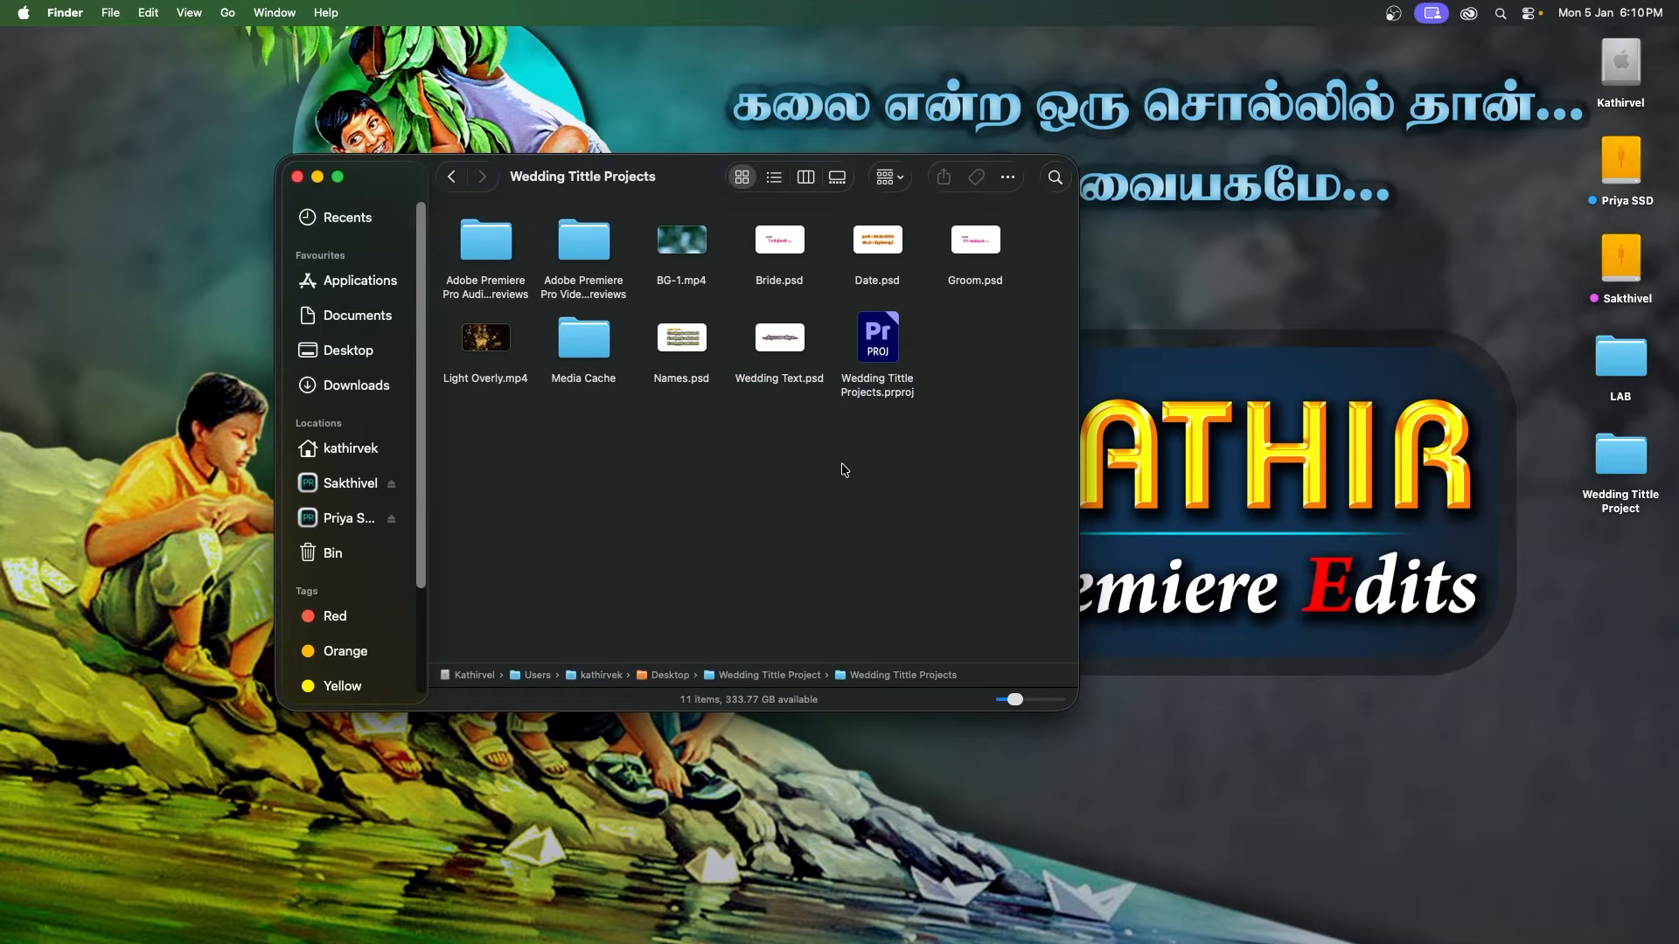
left_click_drag(1010, 704, 1454, 822)
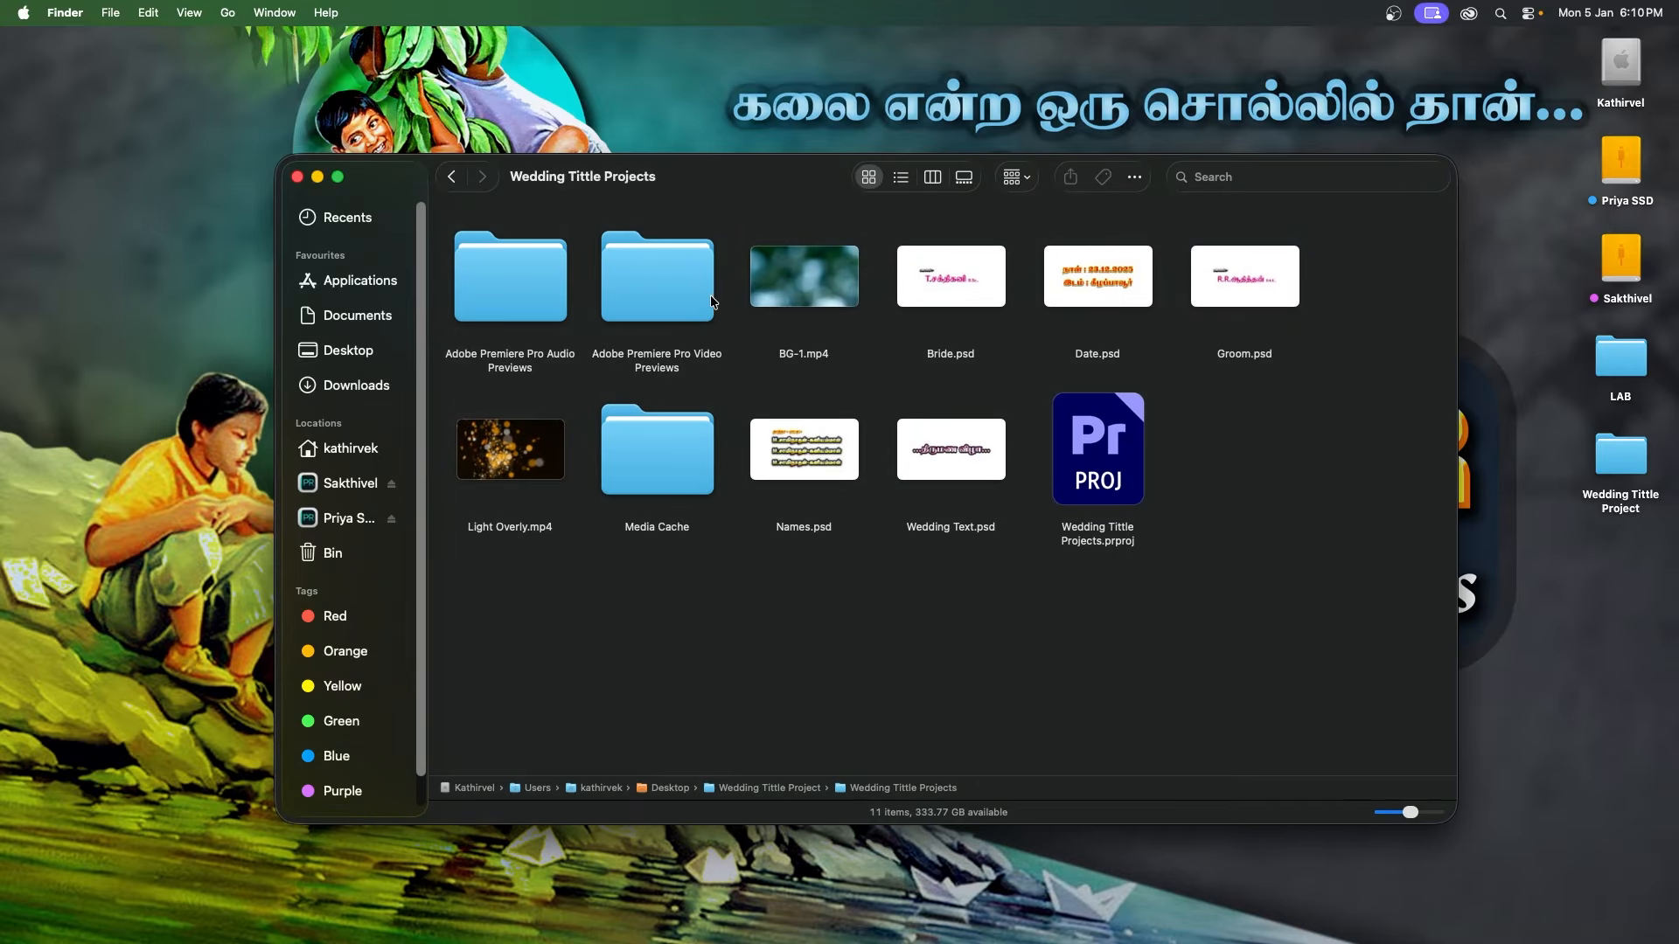
left_click(934, 304)
left_click(1117, 293)
left_click(1238, 289)
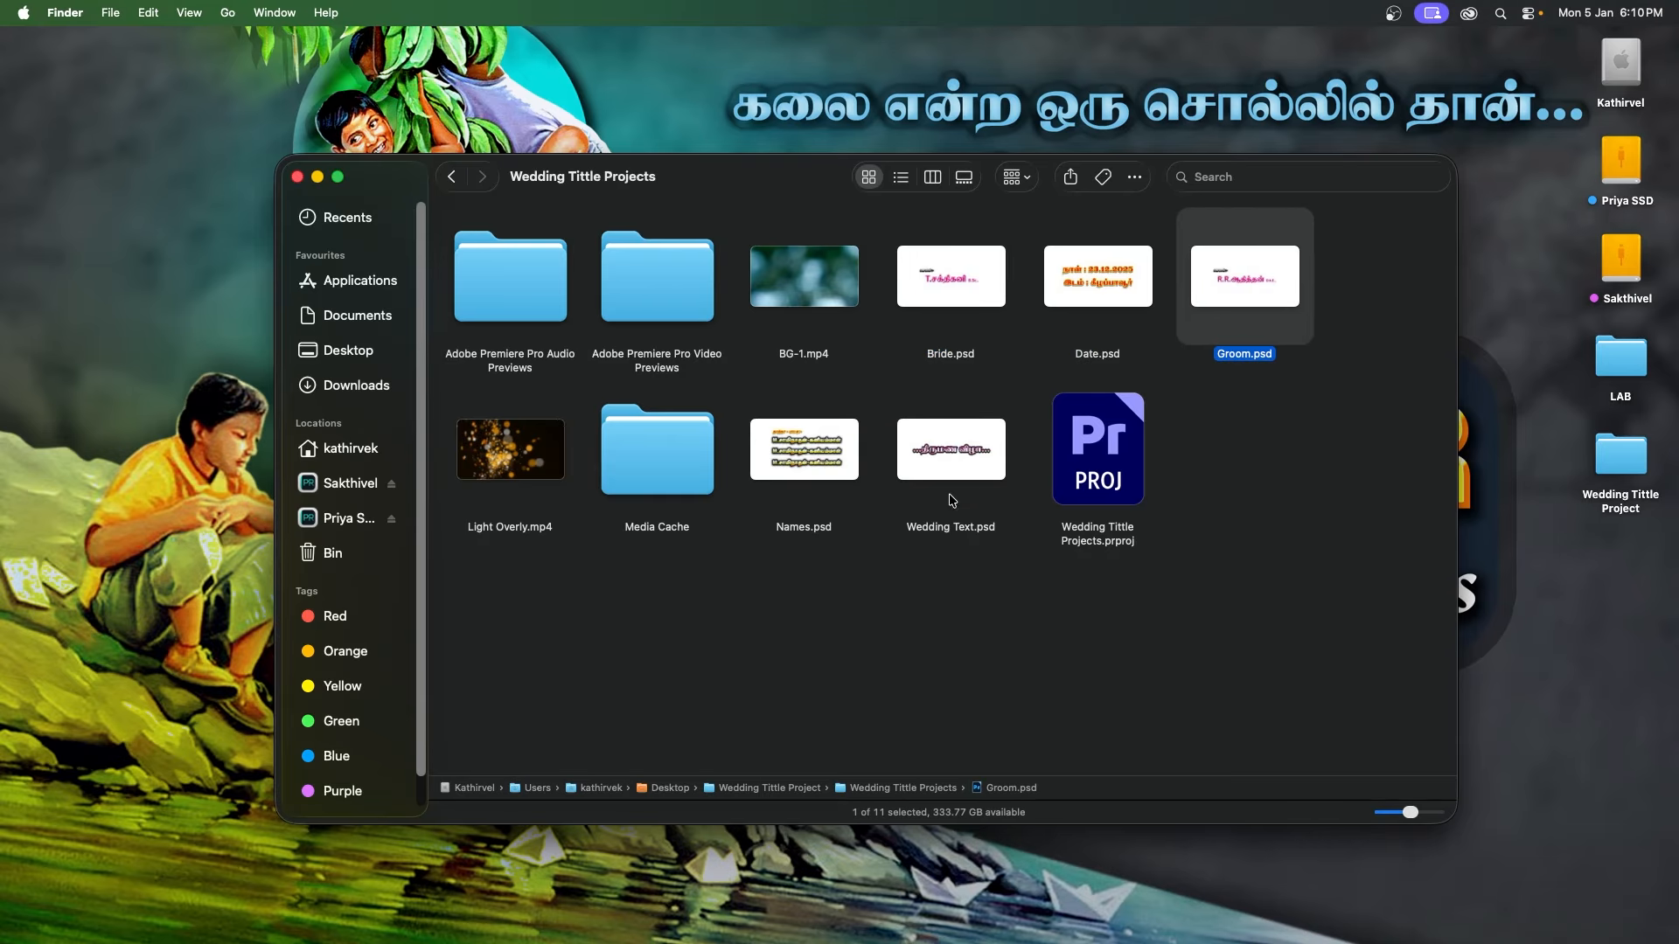
left_click(869, 487)
left_click(829, 303)
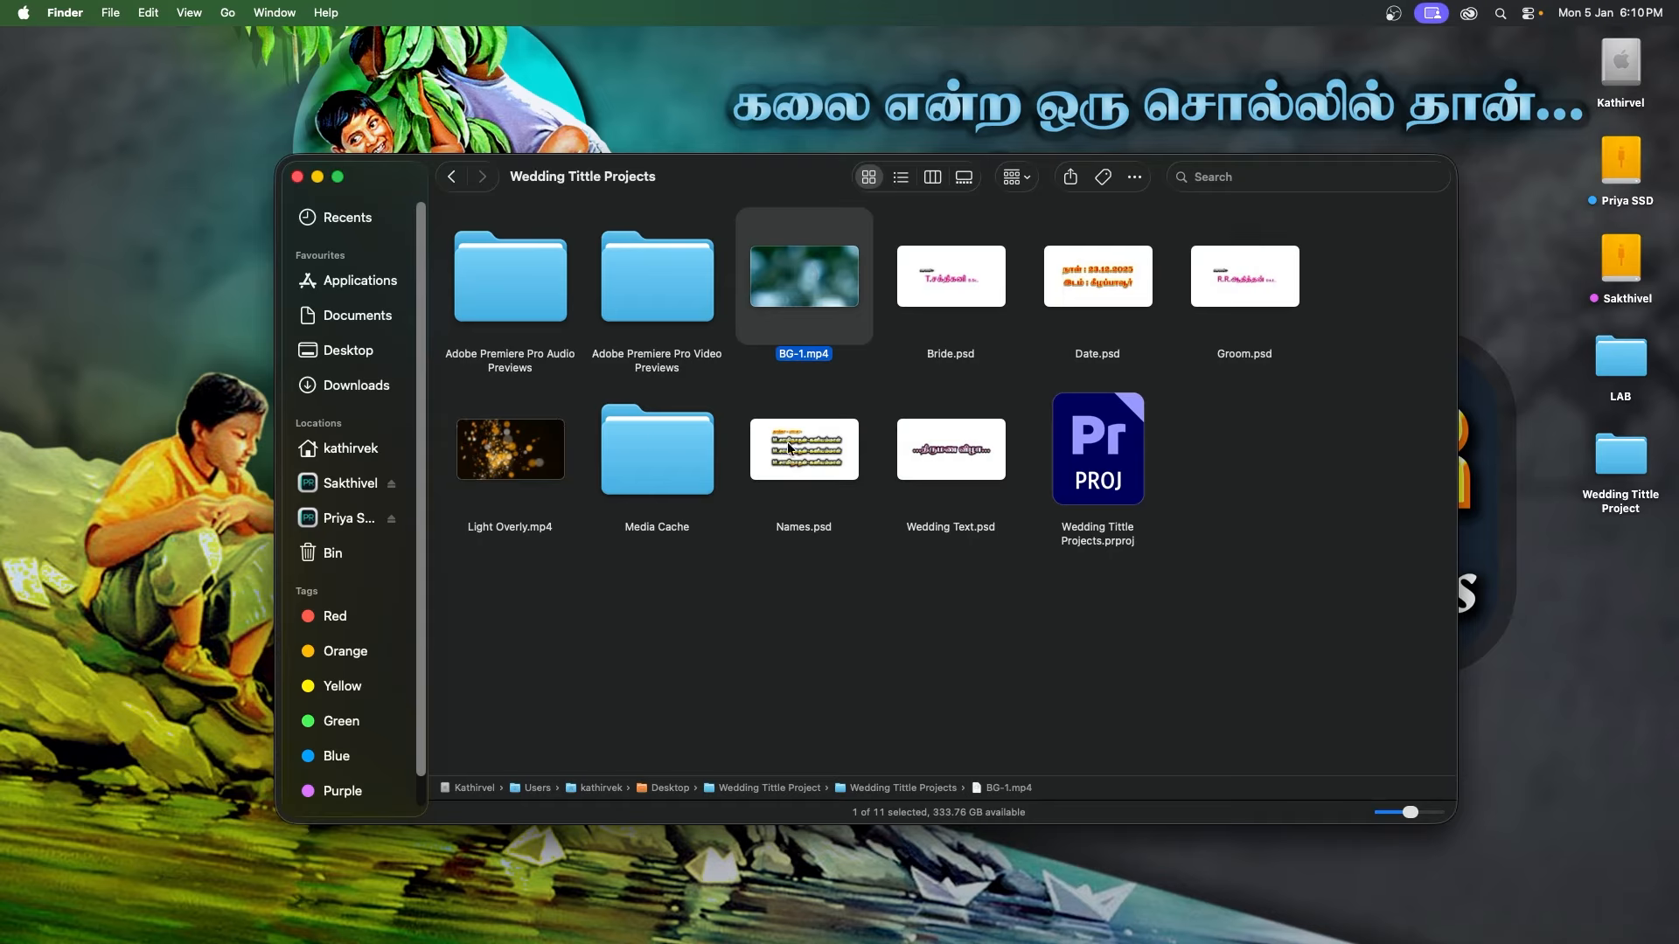
left_click(1128, 508)
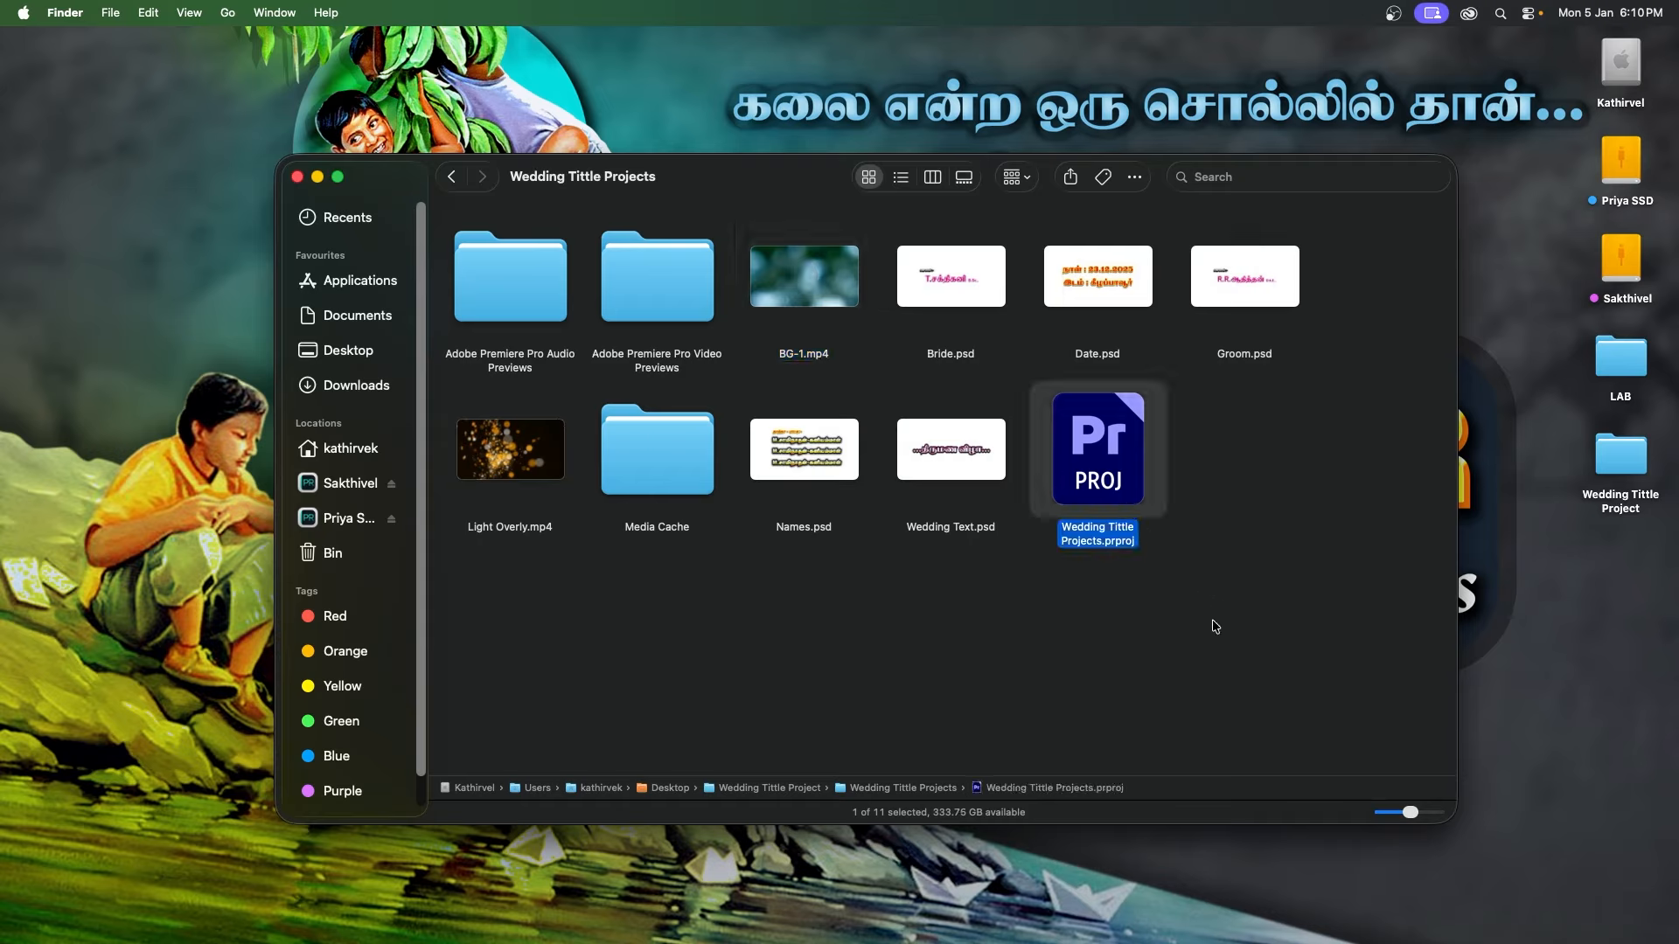
double_click(1120, 473)
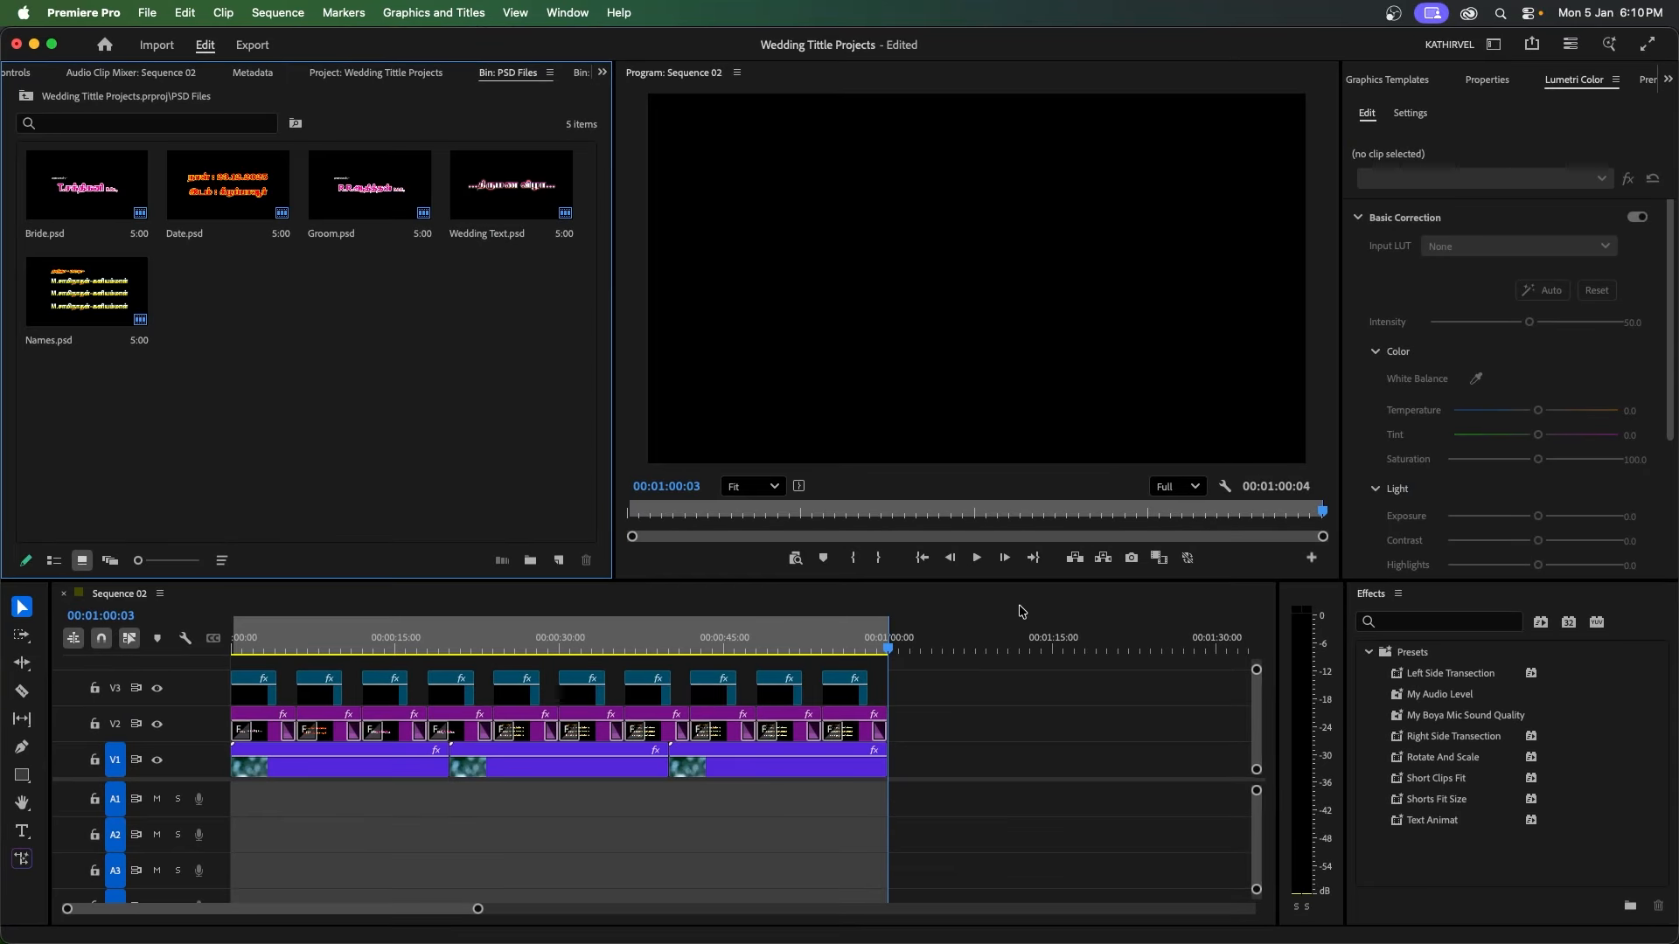
Step: Preview Sequence 02 from its start through the date title, and return the playhead to the wedding title at 00:00:04:43
left_click(559, 761)
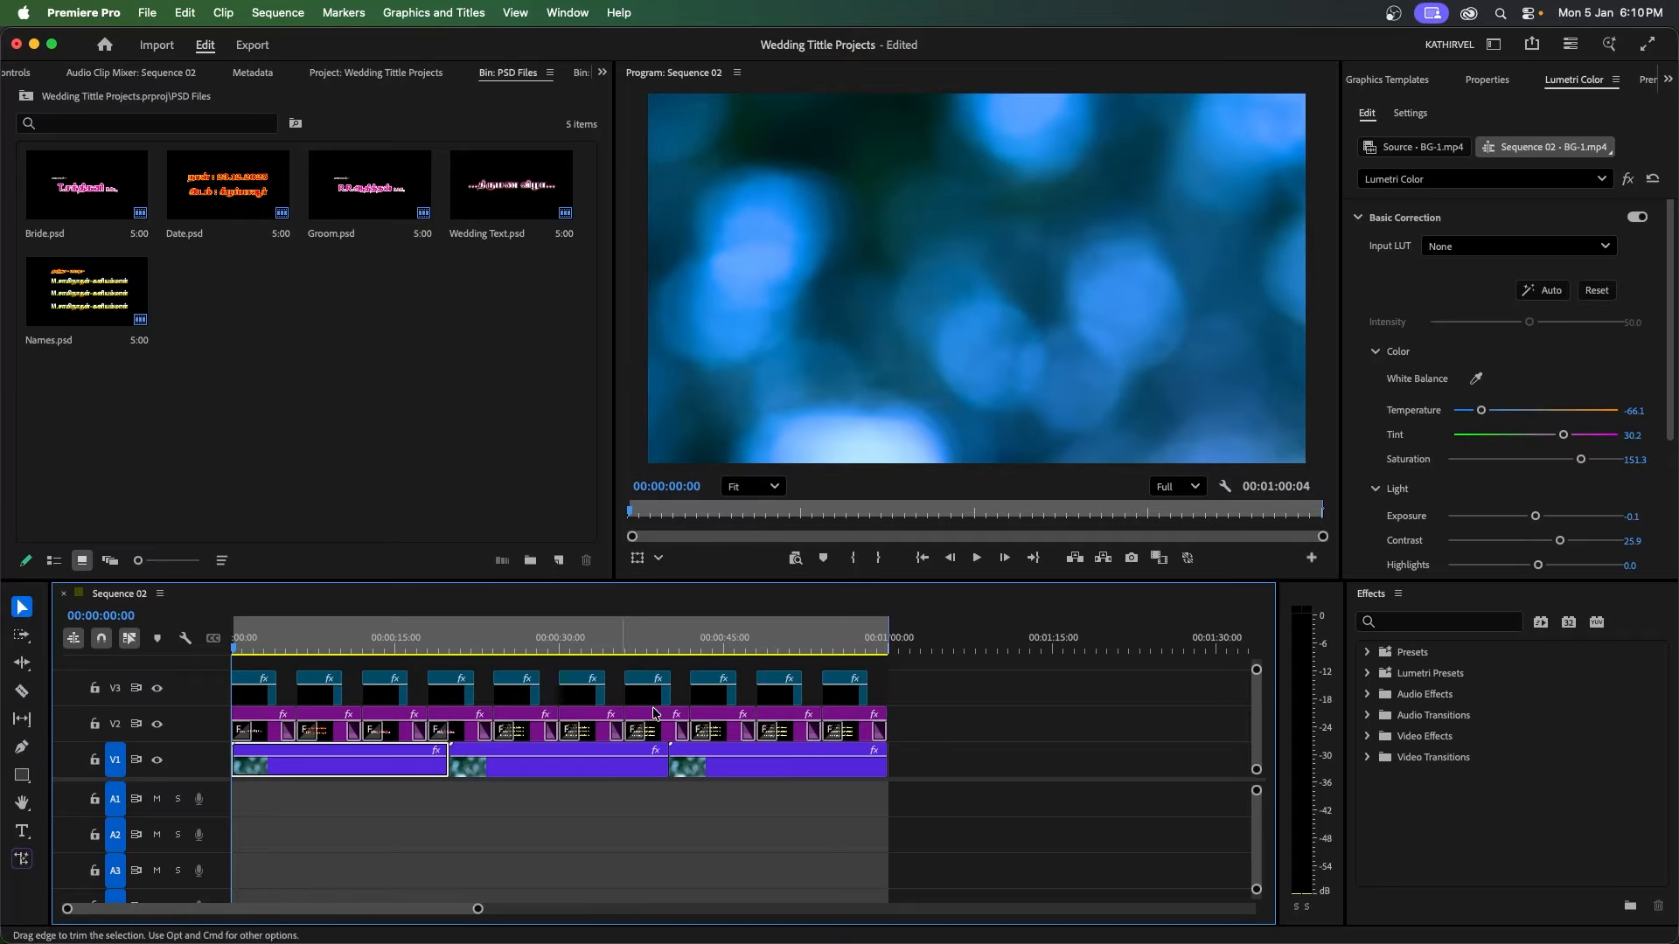
left_click(358, 772)
key("space")
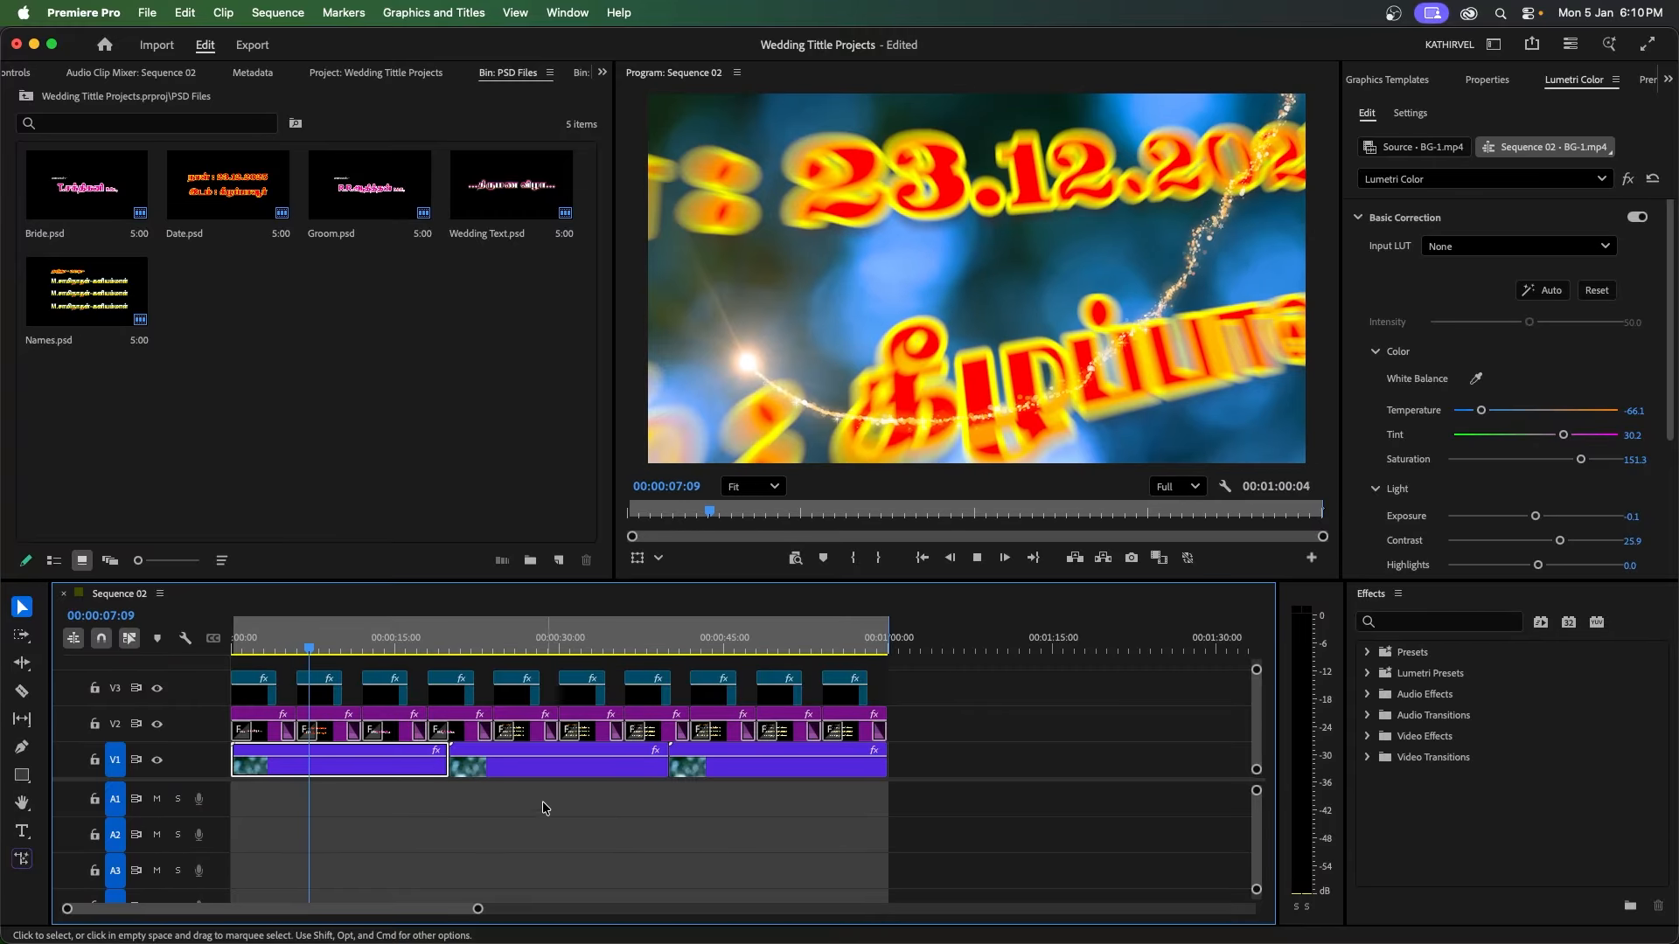
key("space")
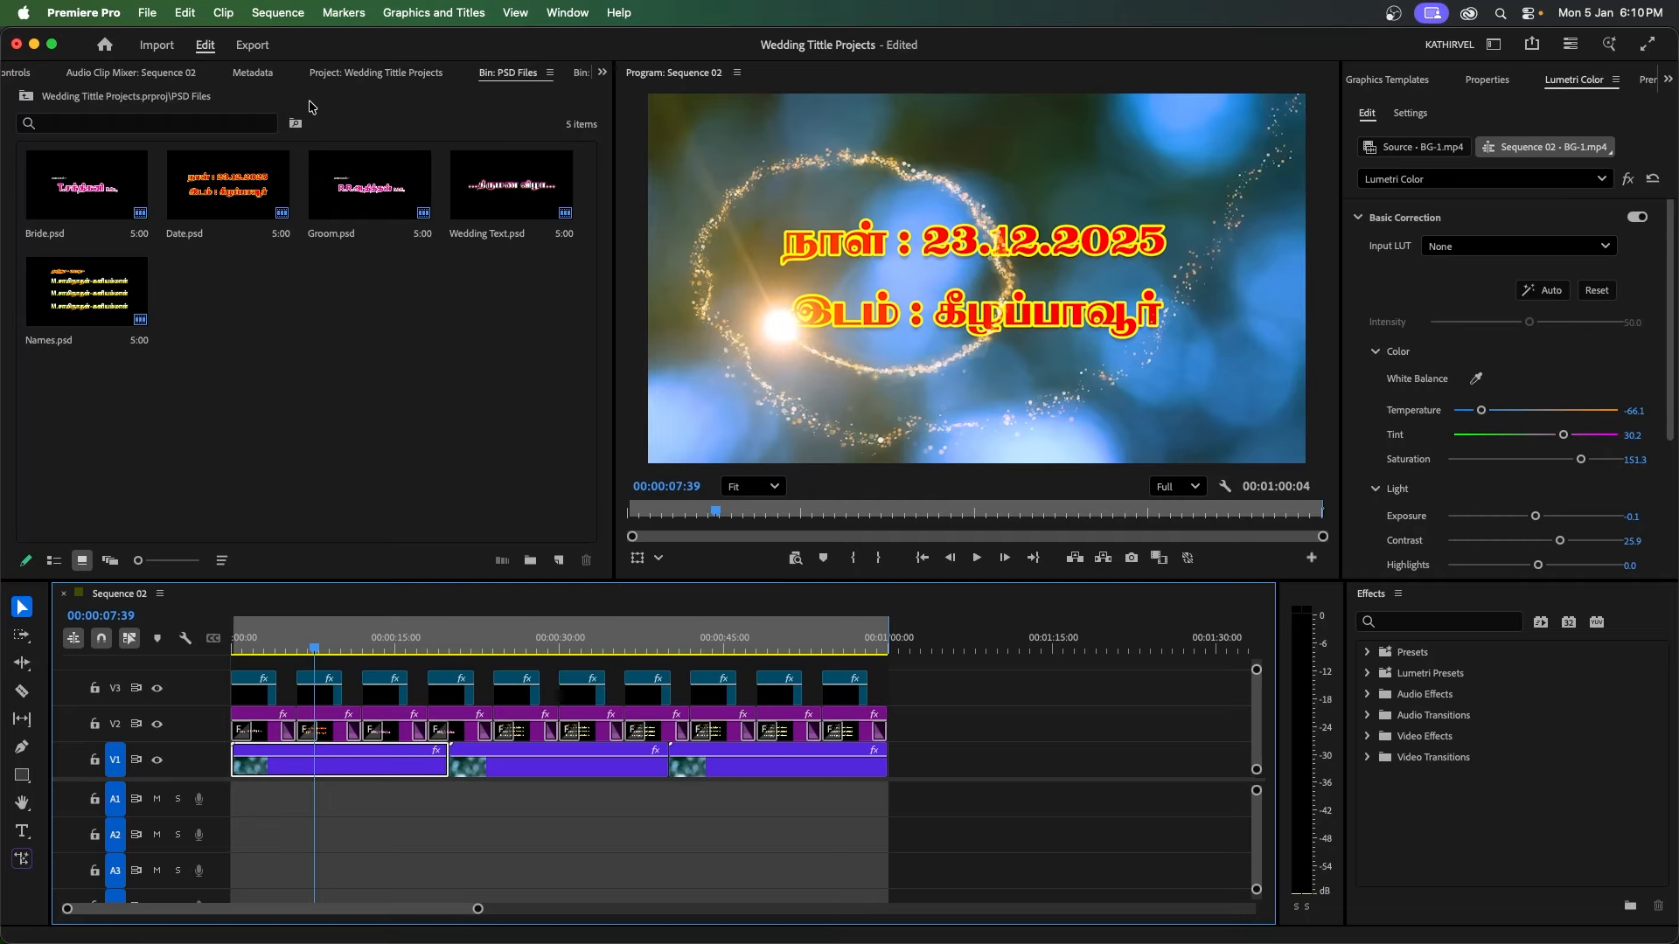
mouse_move(308, 635)
left_mouse_down()
mouse_move(234, 637)
mouse_move(285, 639)
left_mouse_up()
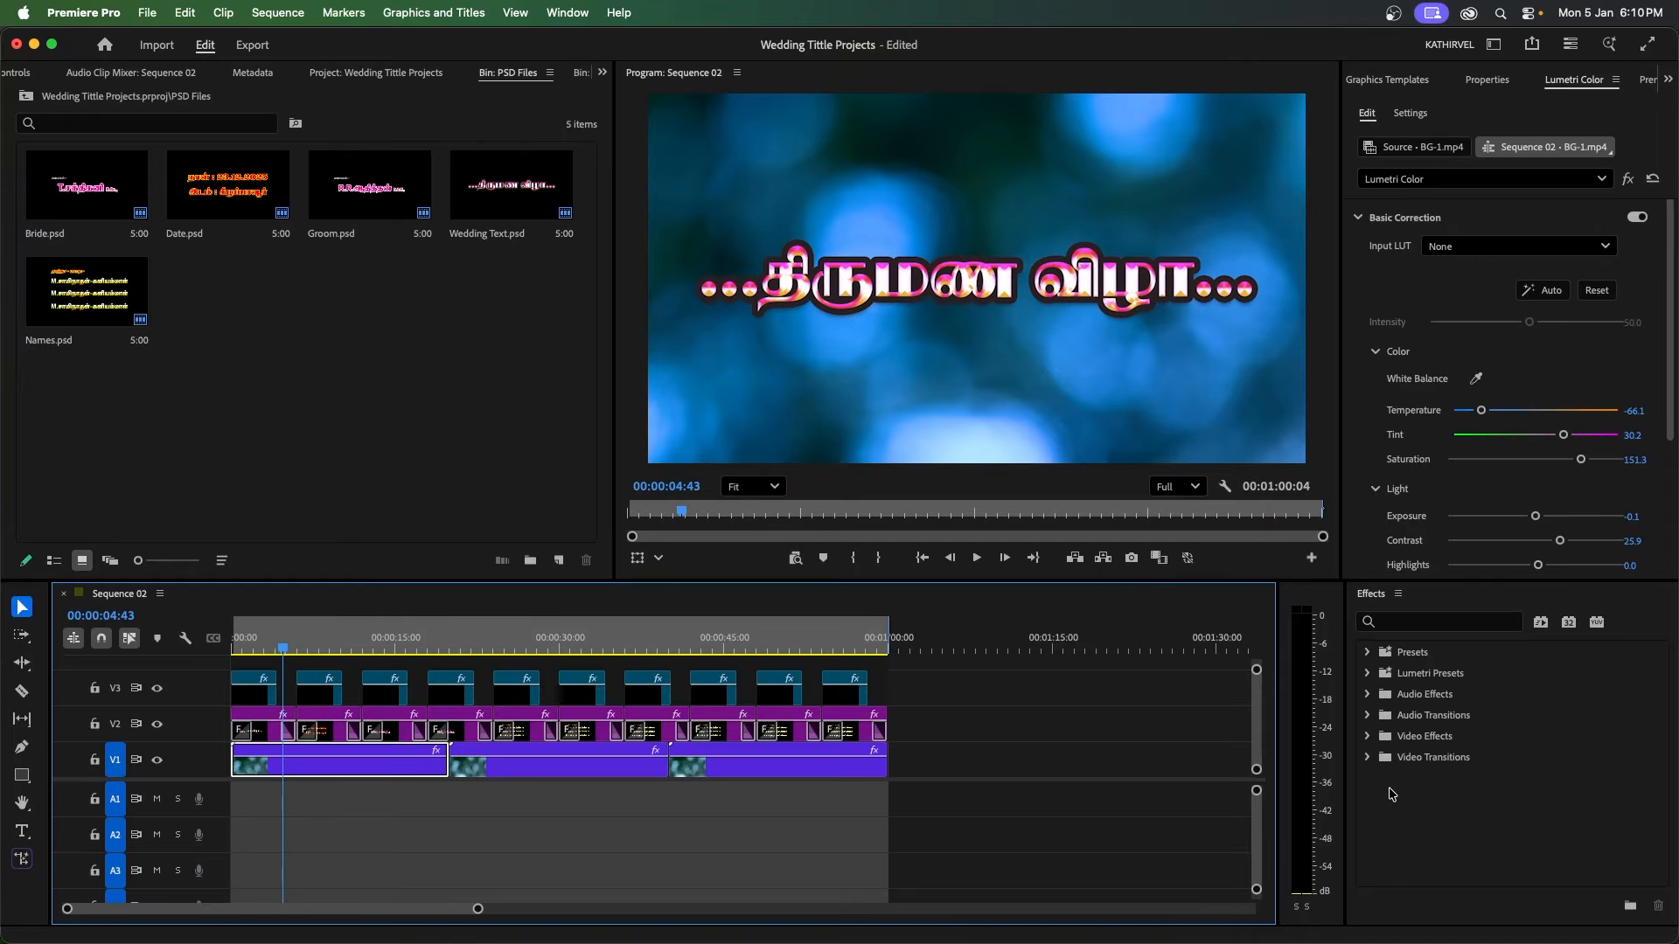
Step: Locate the Cross Zoom video transition and return the playhead to 00:00:00:14 in Sequence 02
left_click(1369, 757)
scroll(1429, 790, "down", 3)
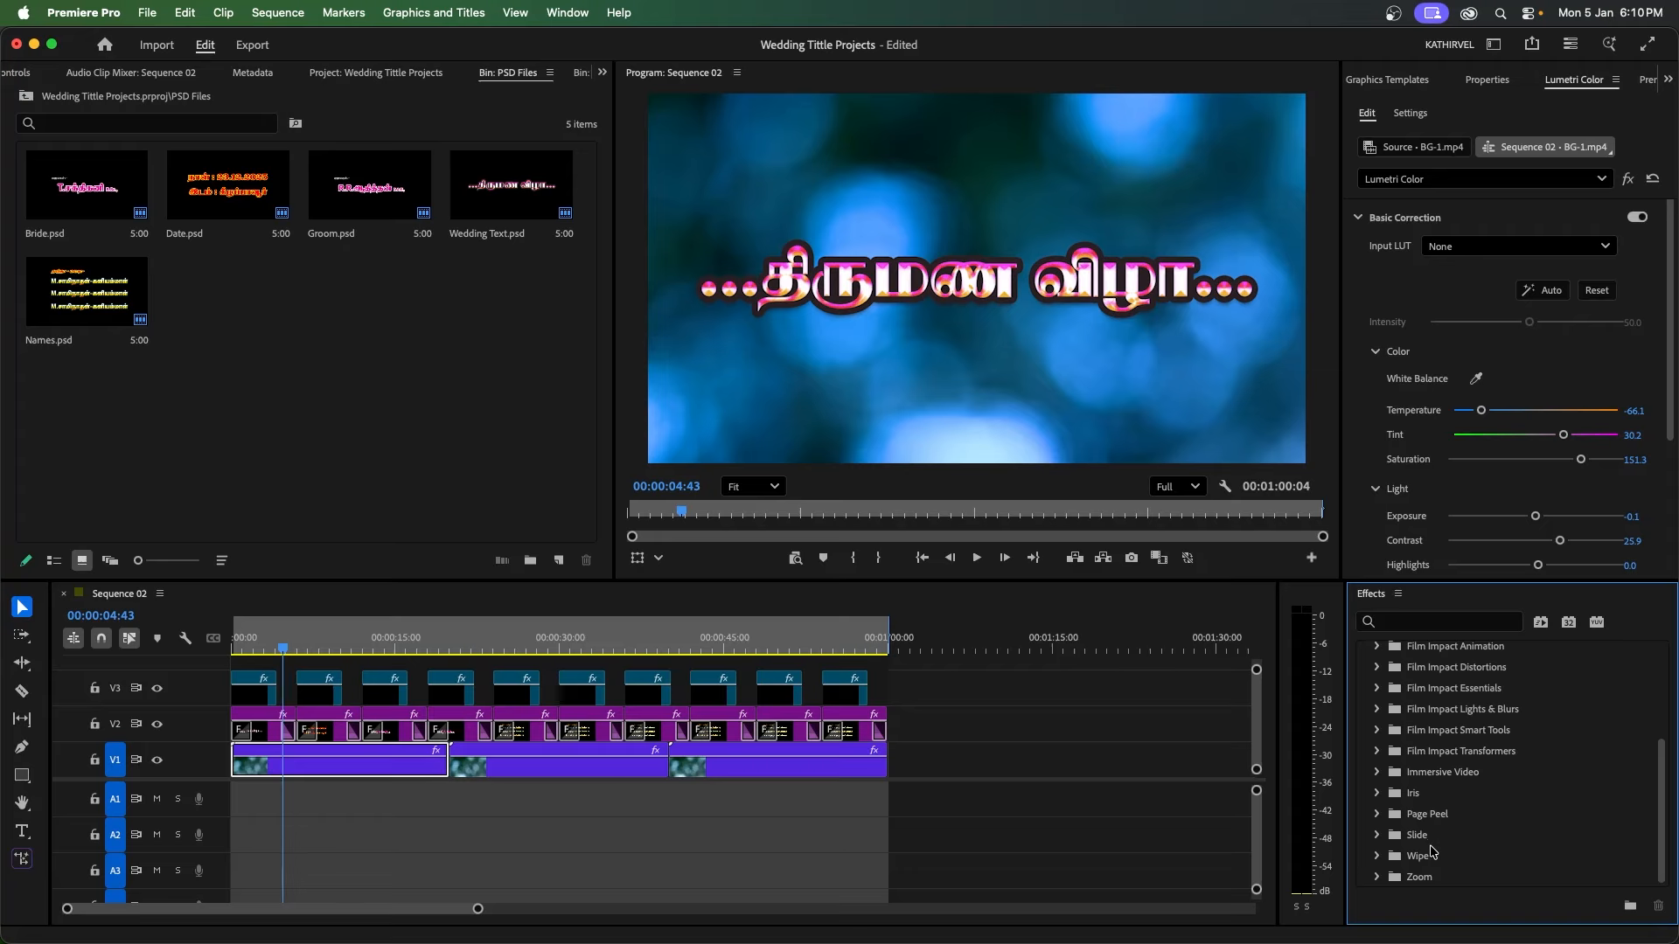
left_click(1377, 877)
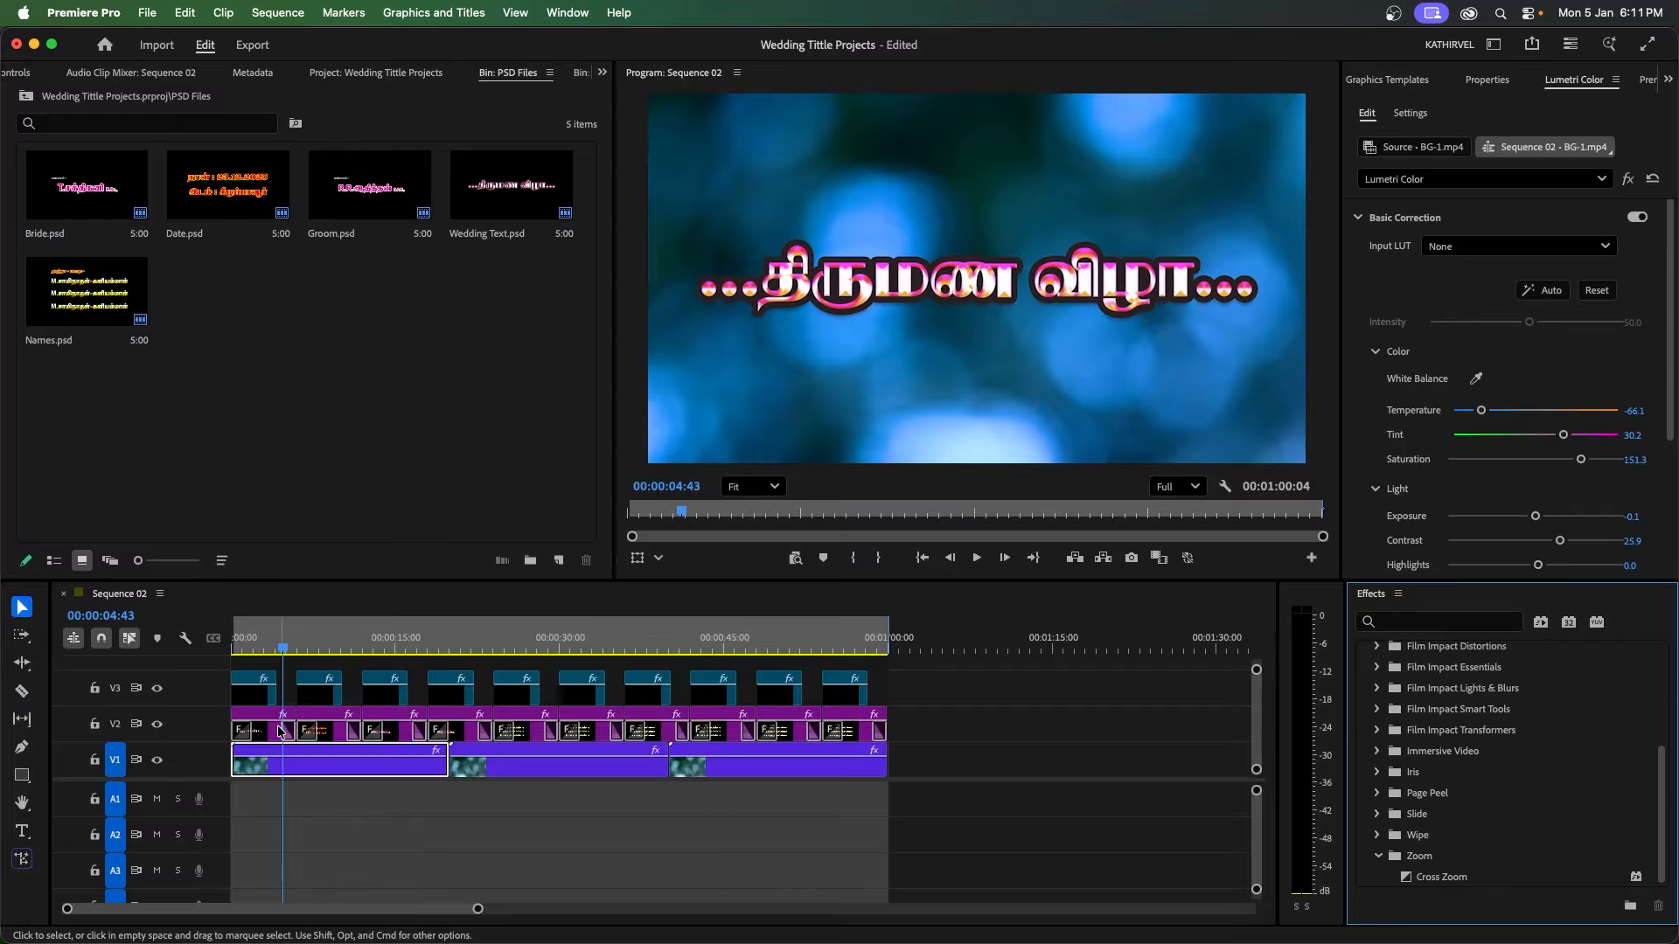
left_click(244, 731)
left_click_drag(280, 649, 234, 649)
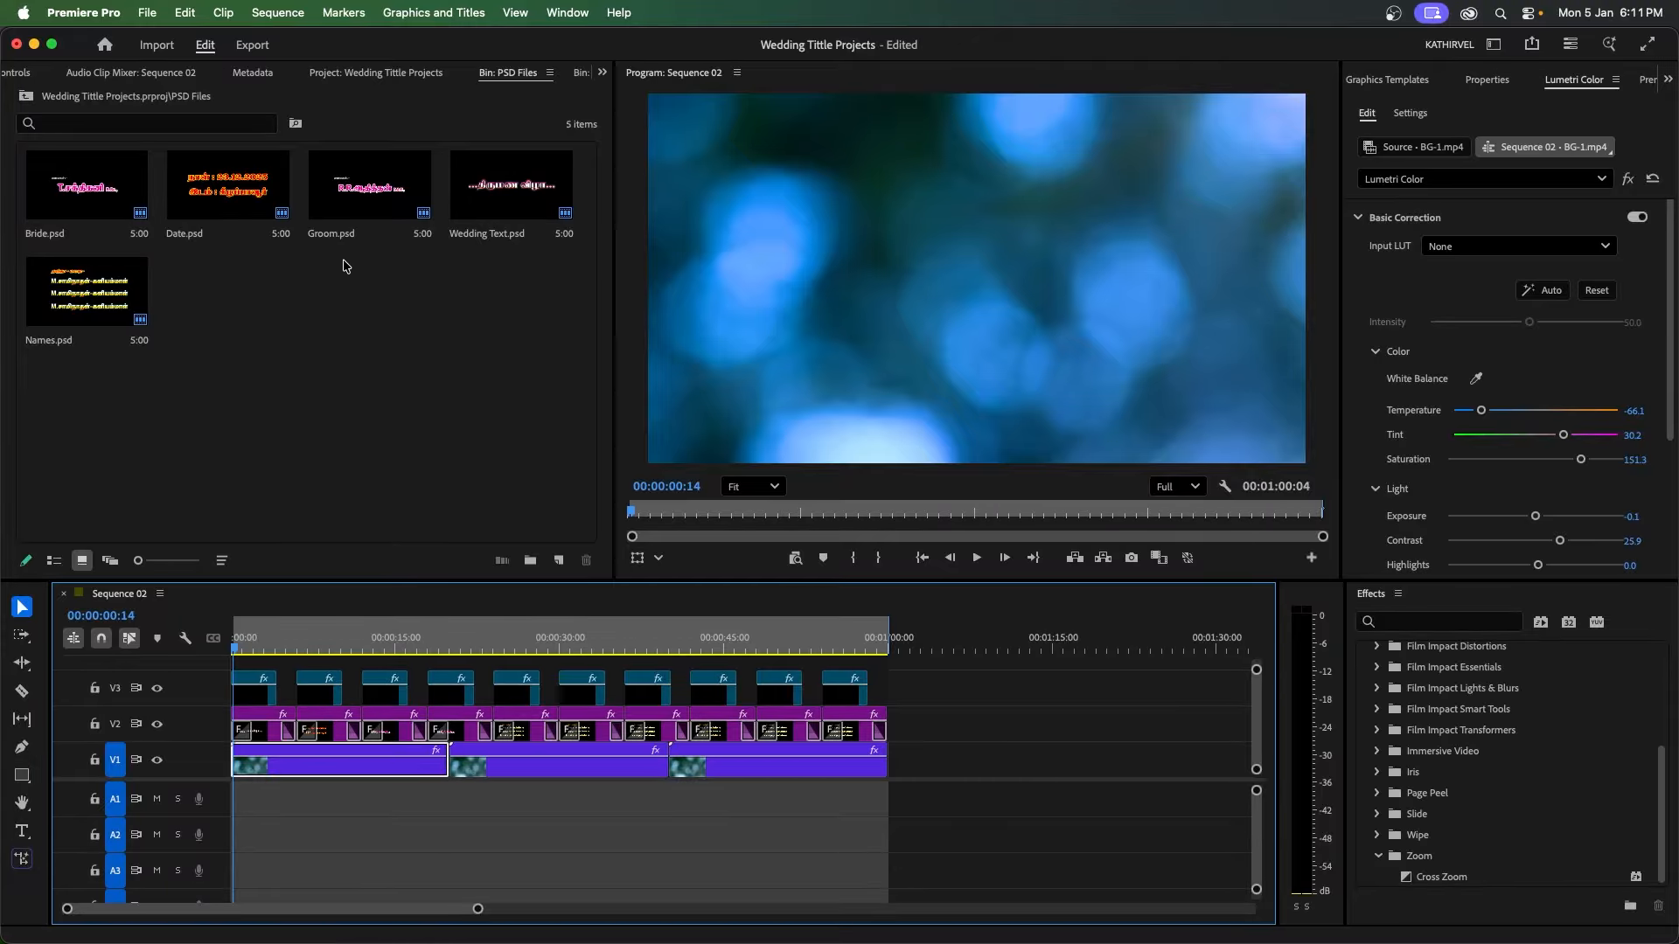
Step: Switch to Photoshop, open Wedding Text.psd from the project folder, and update the document from its disk copy
mouse_move(516, 942)
left_click(557, 913)
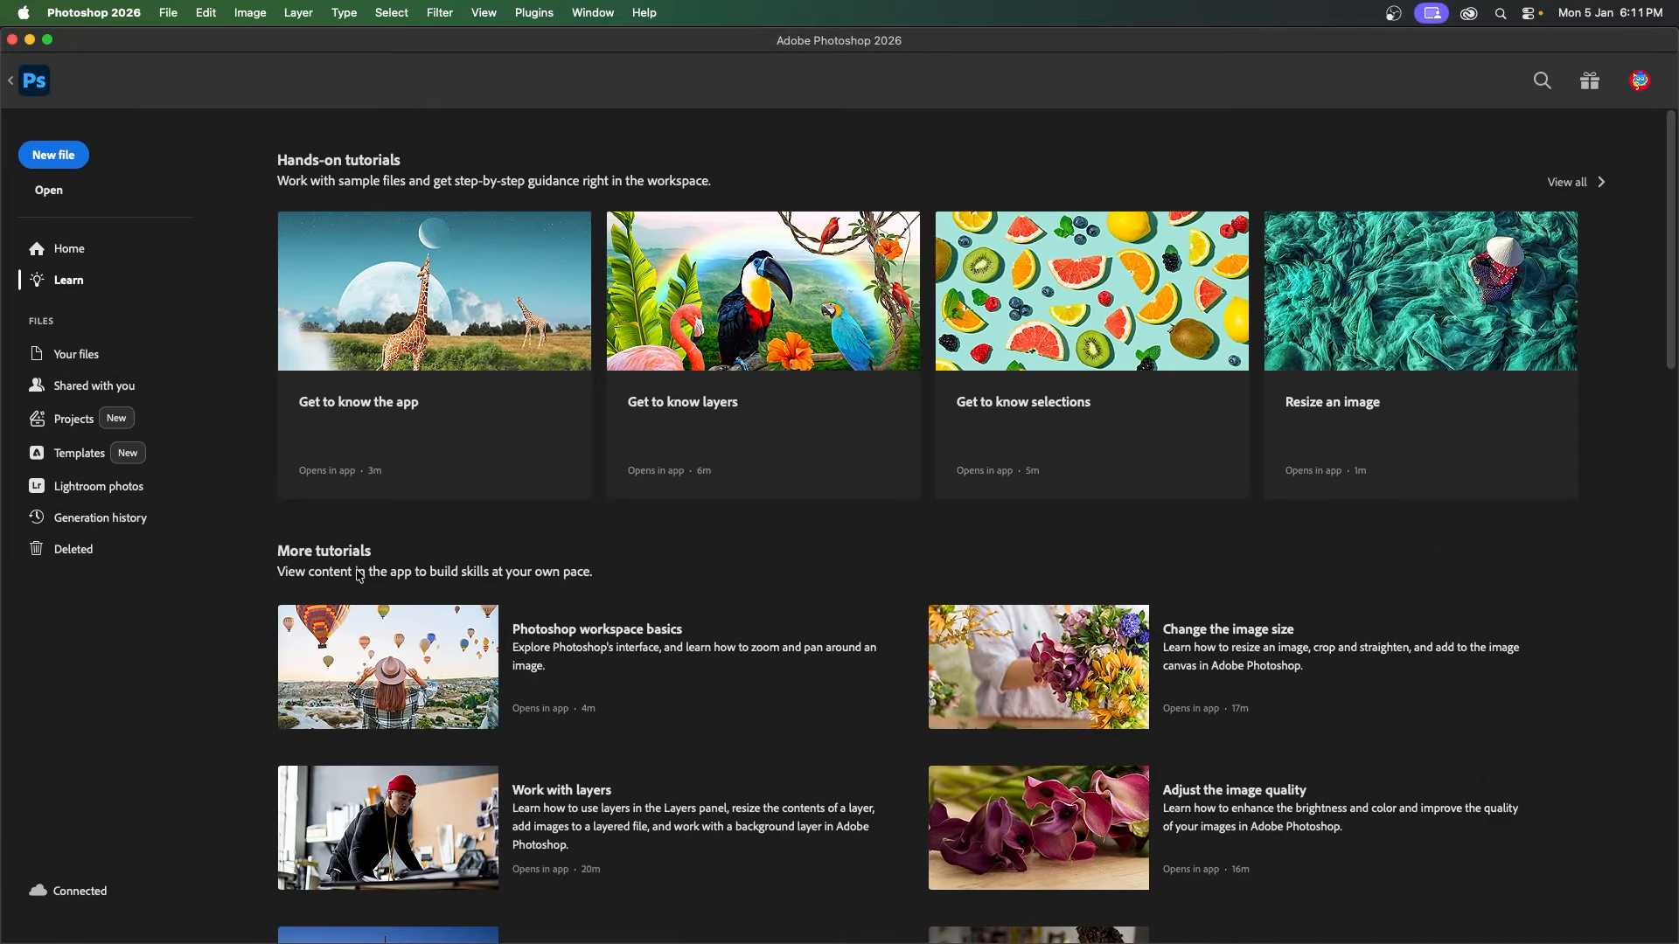
mouse_move(692, 941)
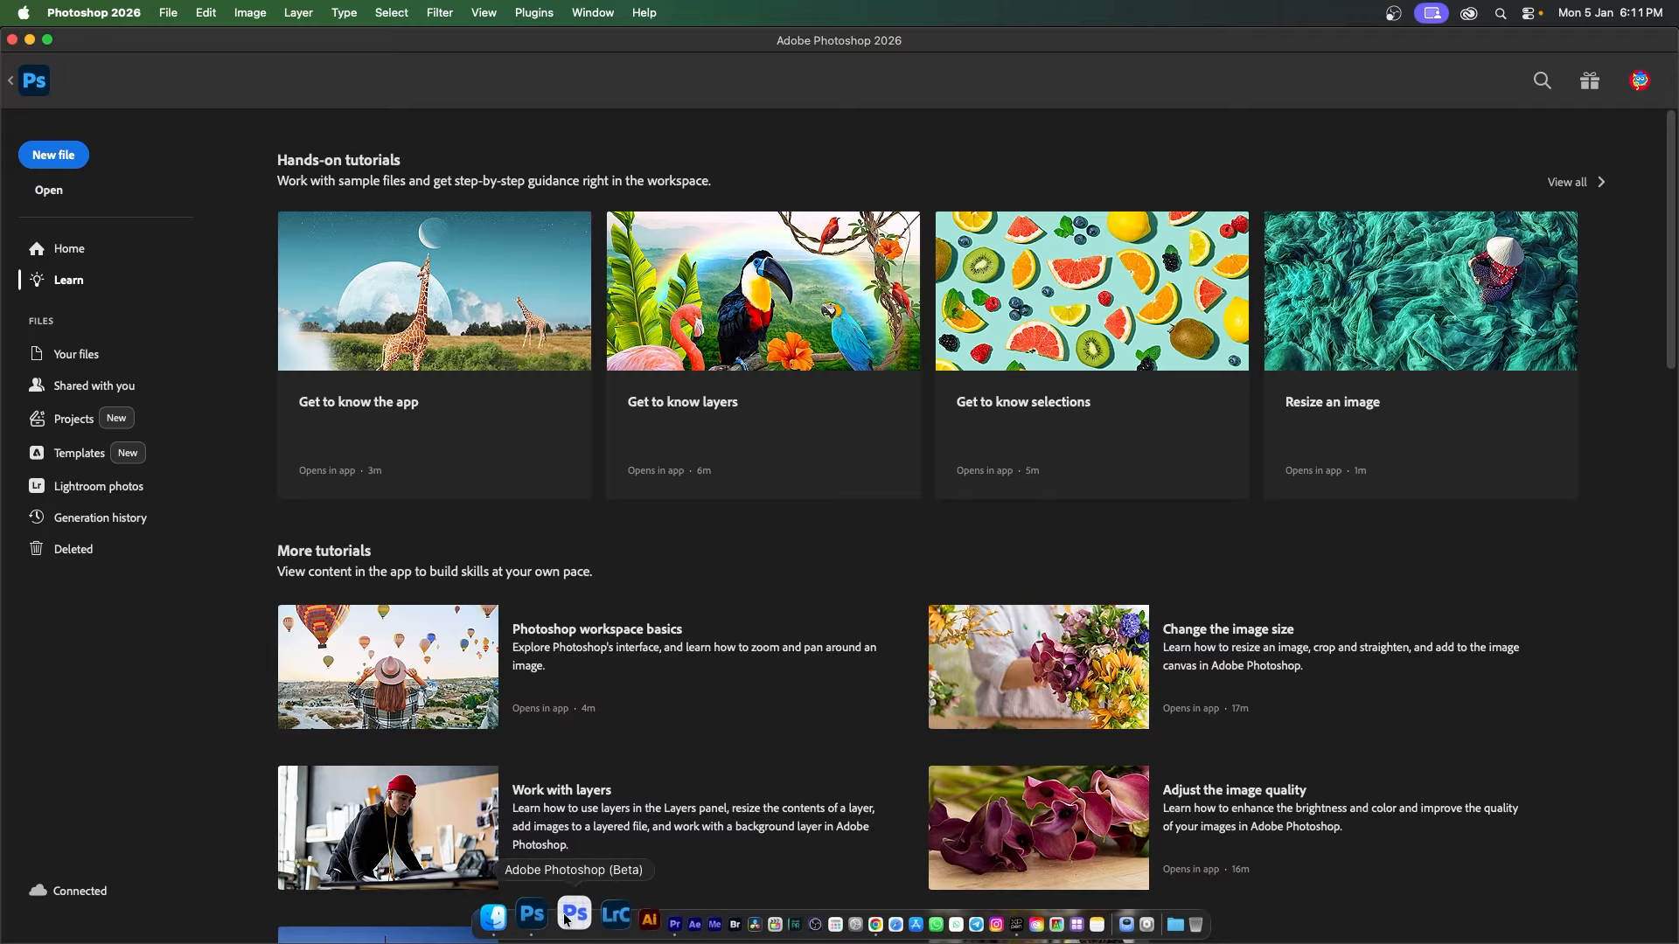
left_click(528, 916)
left_click(1116, 307)
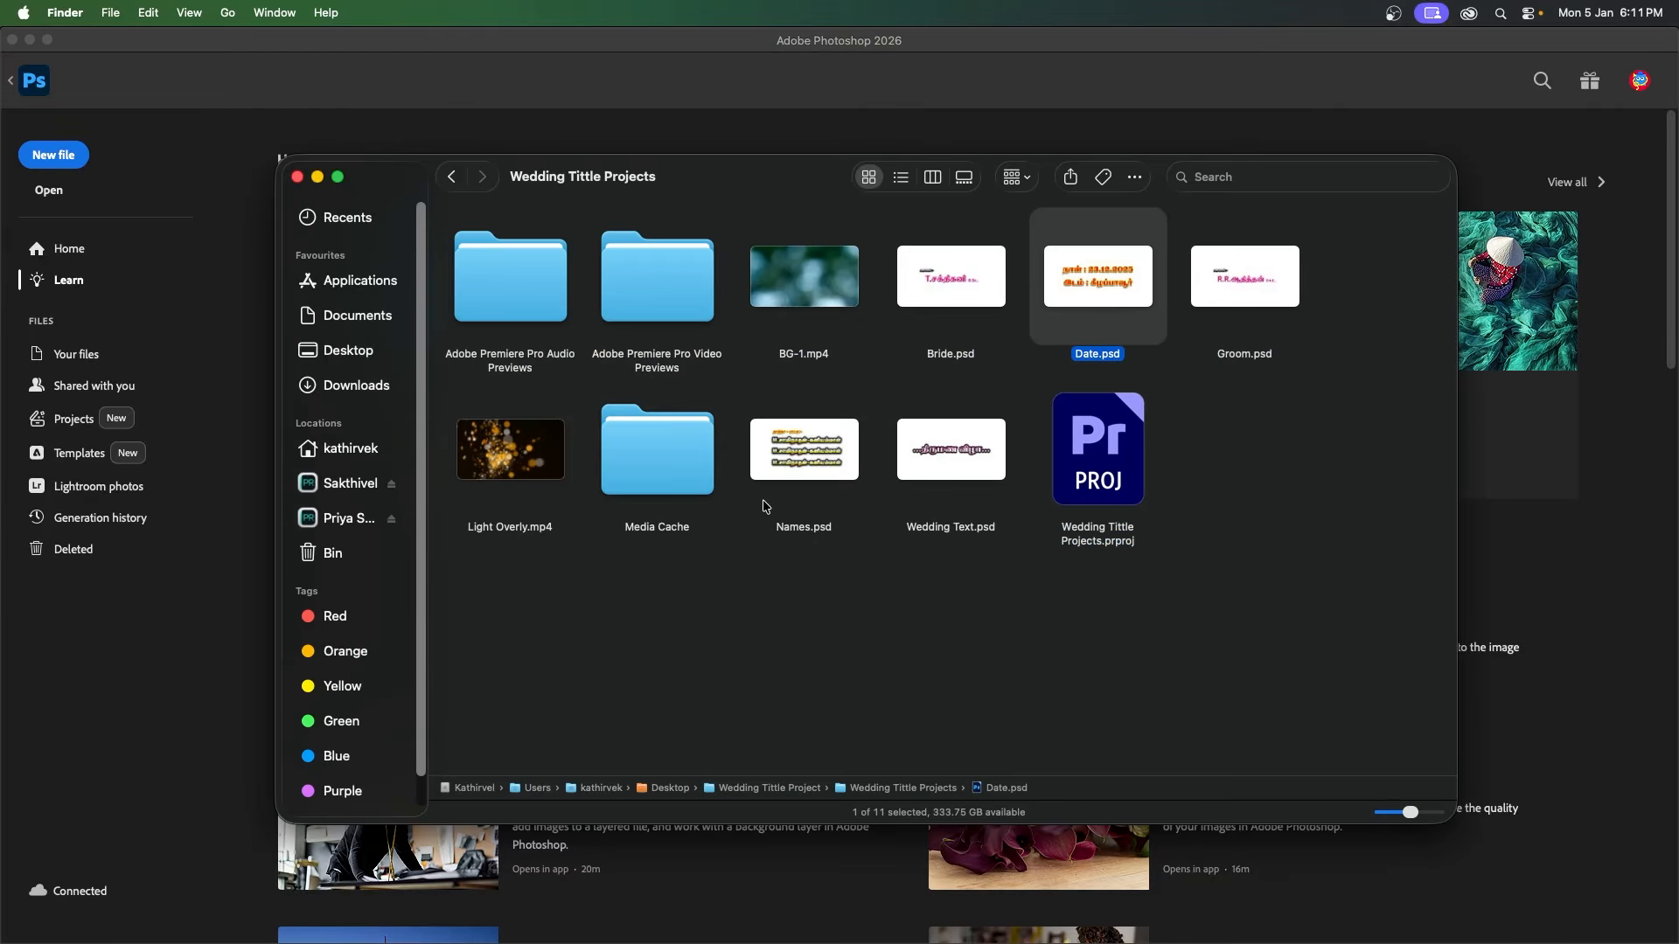
left_click(906, 490)
left_click(829, 469)
left_click_drag(959, 473, 113, 707)
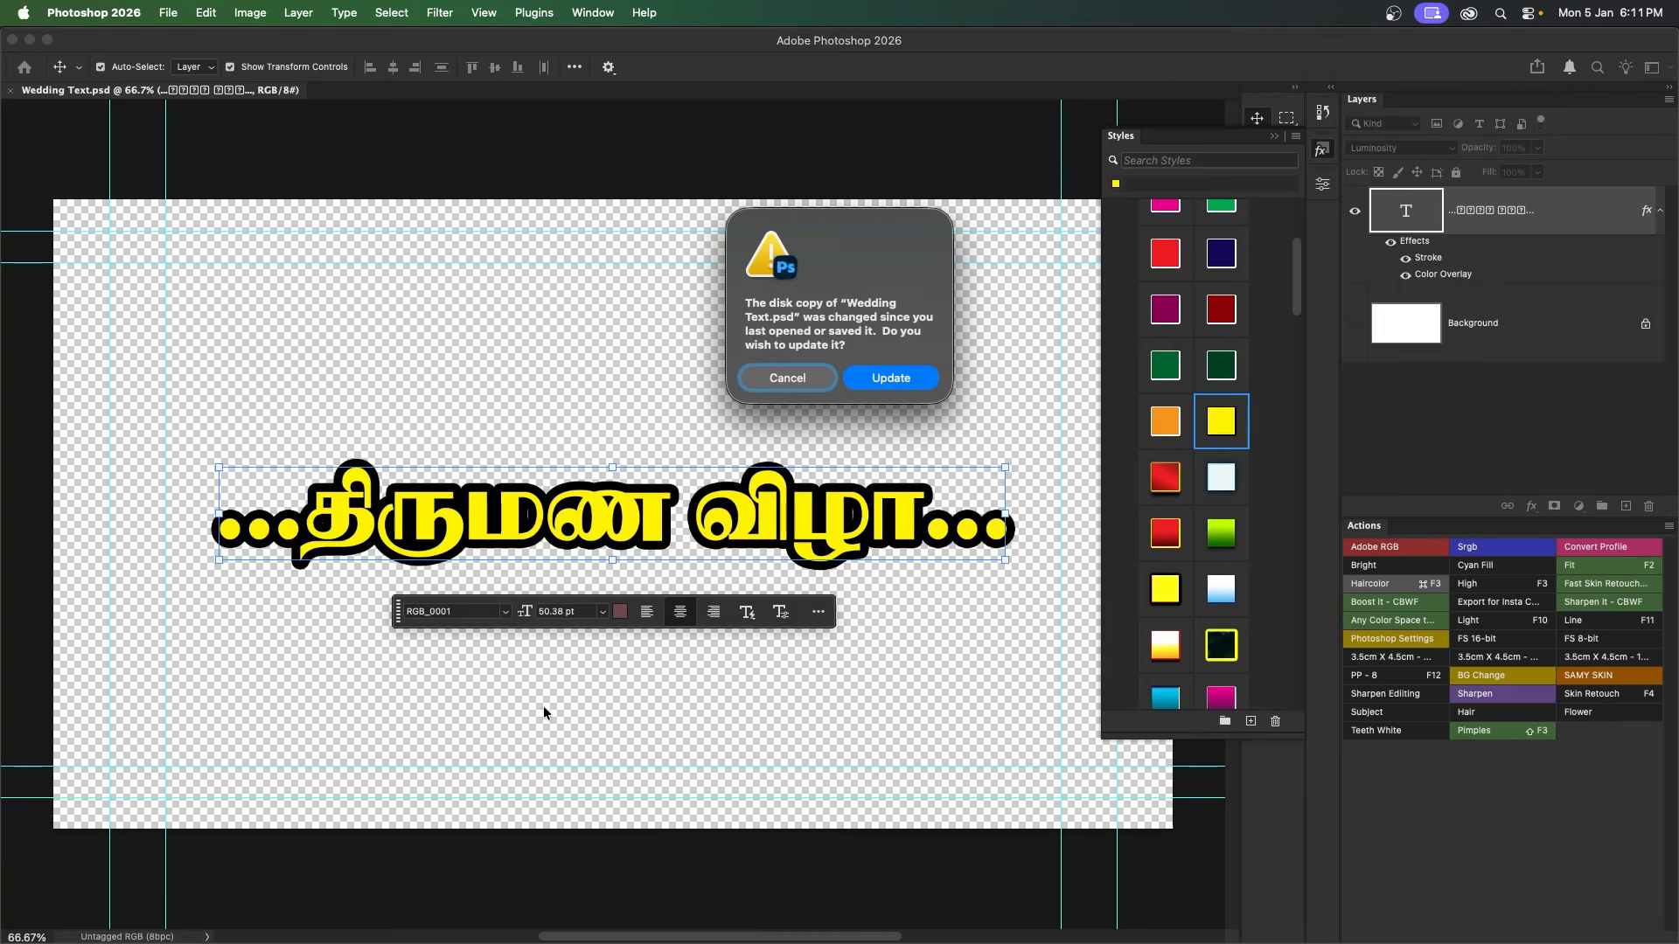
left_click(877, 386)
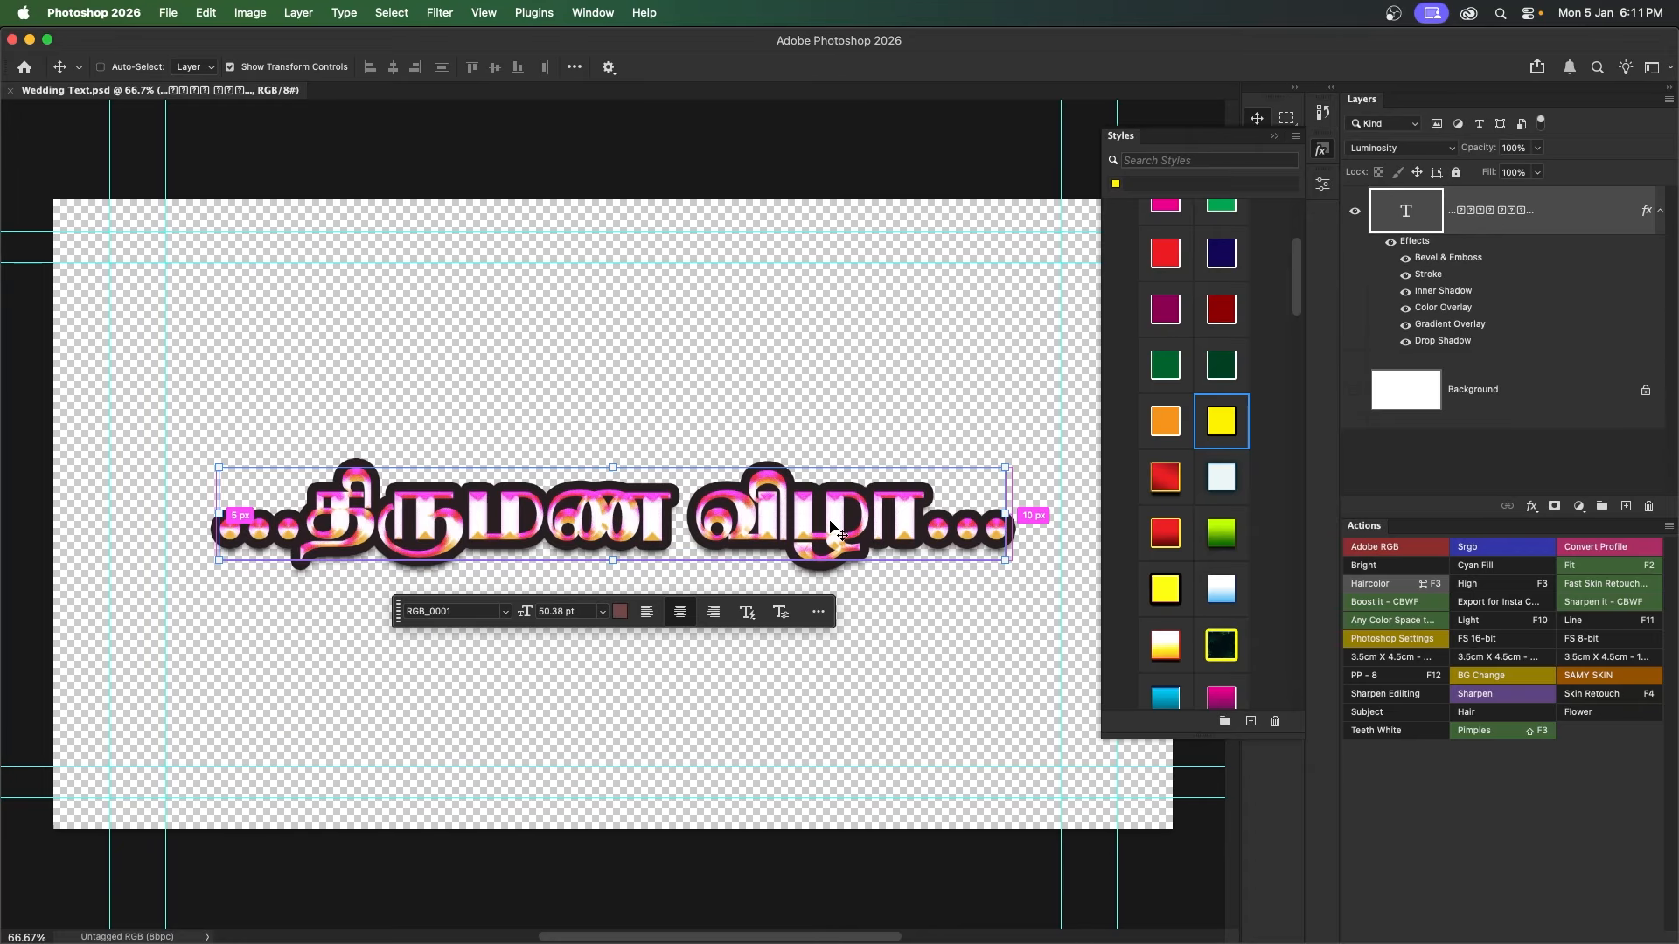
Step: Switch to Premiere Pro and view the wedding title in Sequence 02 at 00:00:04:19
key("super+Tab")
key("super+Tab")
left_click(273, 641)
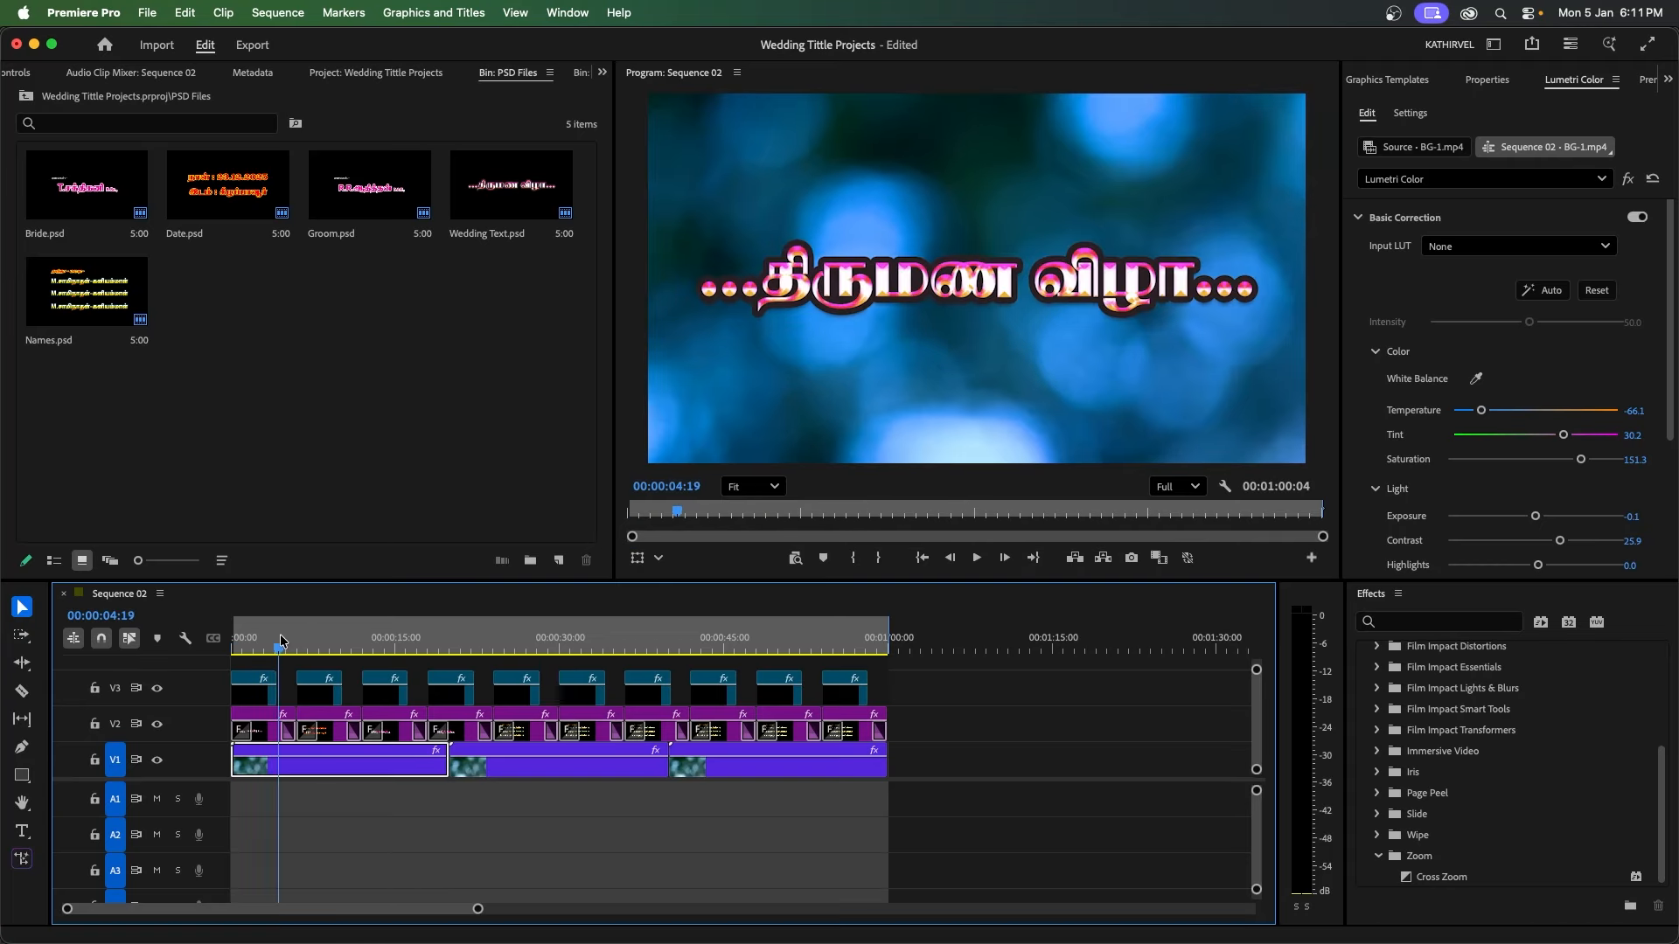
Step: Apply the solid yellow style with black outline to the wedding title in Photoshop, save it, and switch back to Premiere Pro
key("super+Tab")
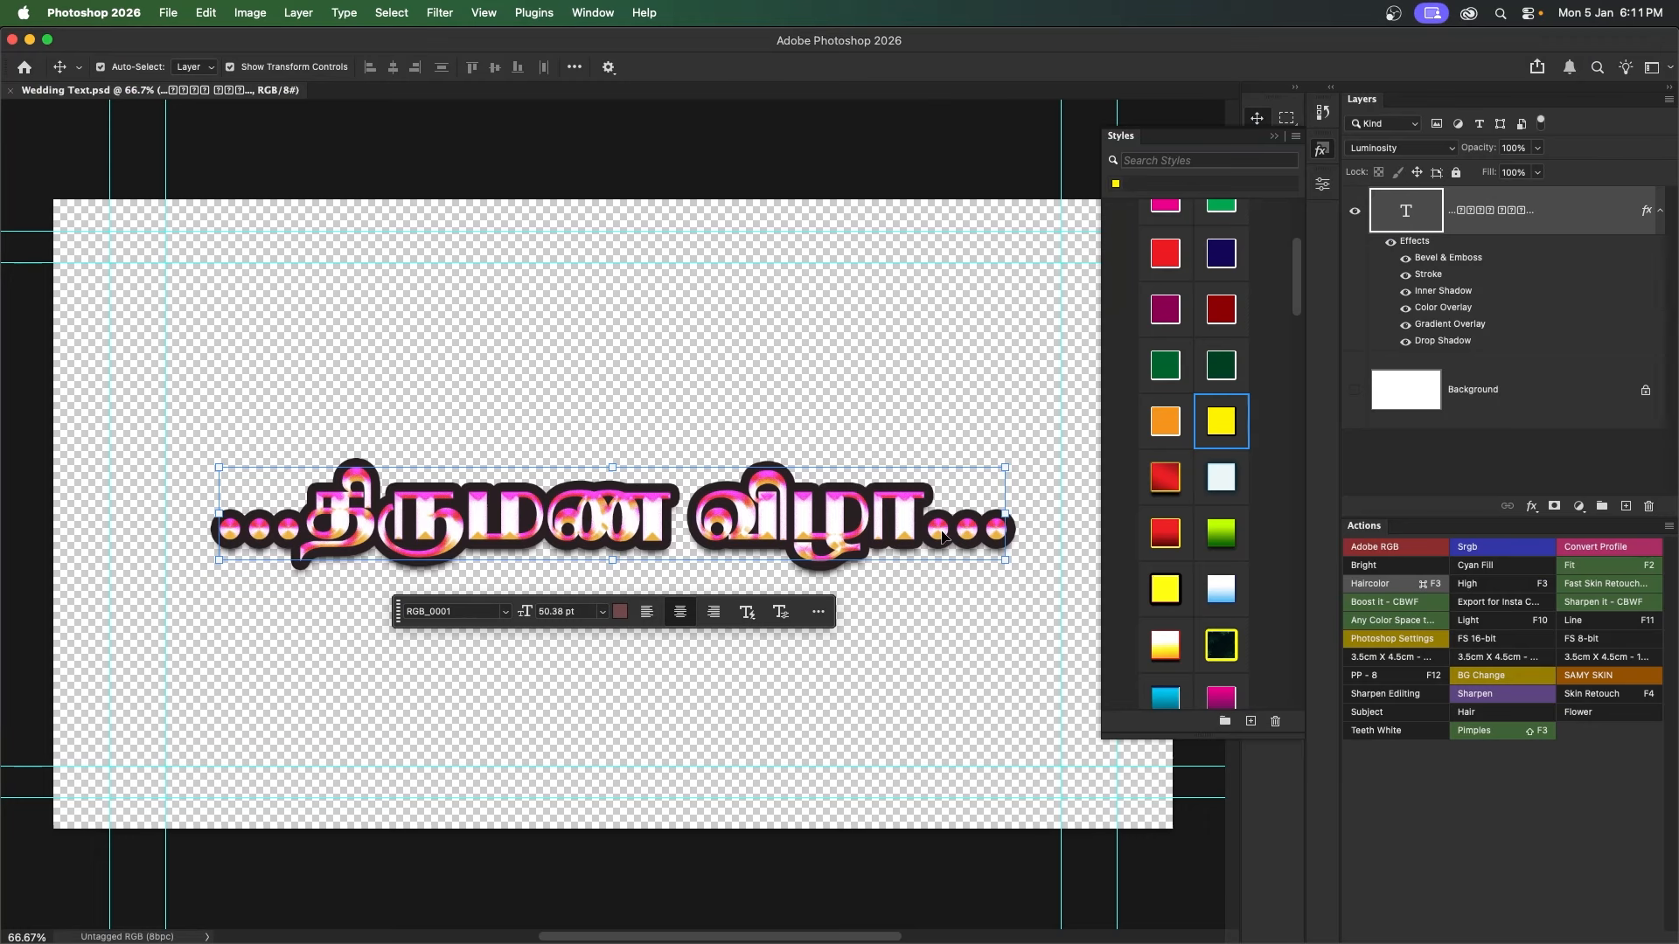
left_click(1147, 590)
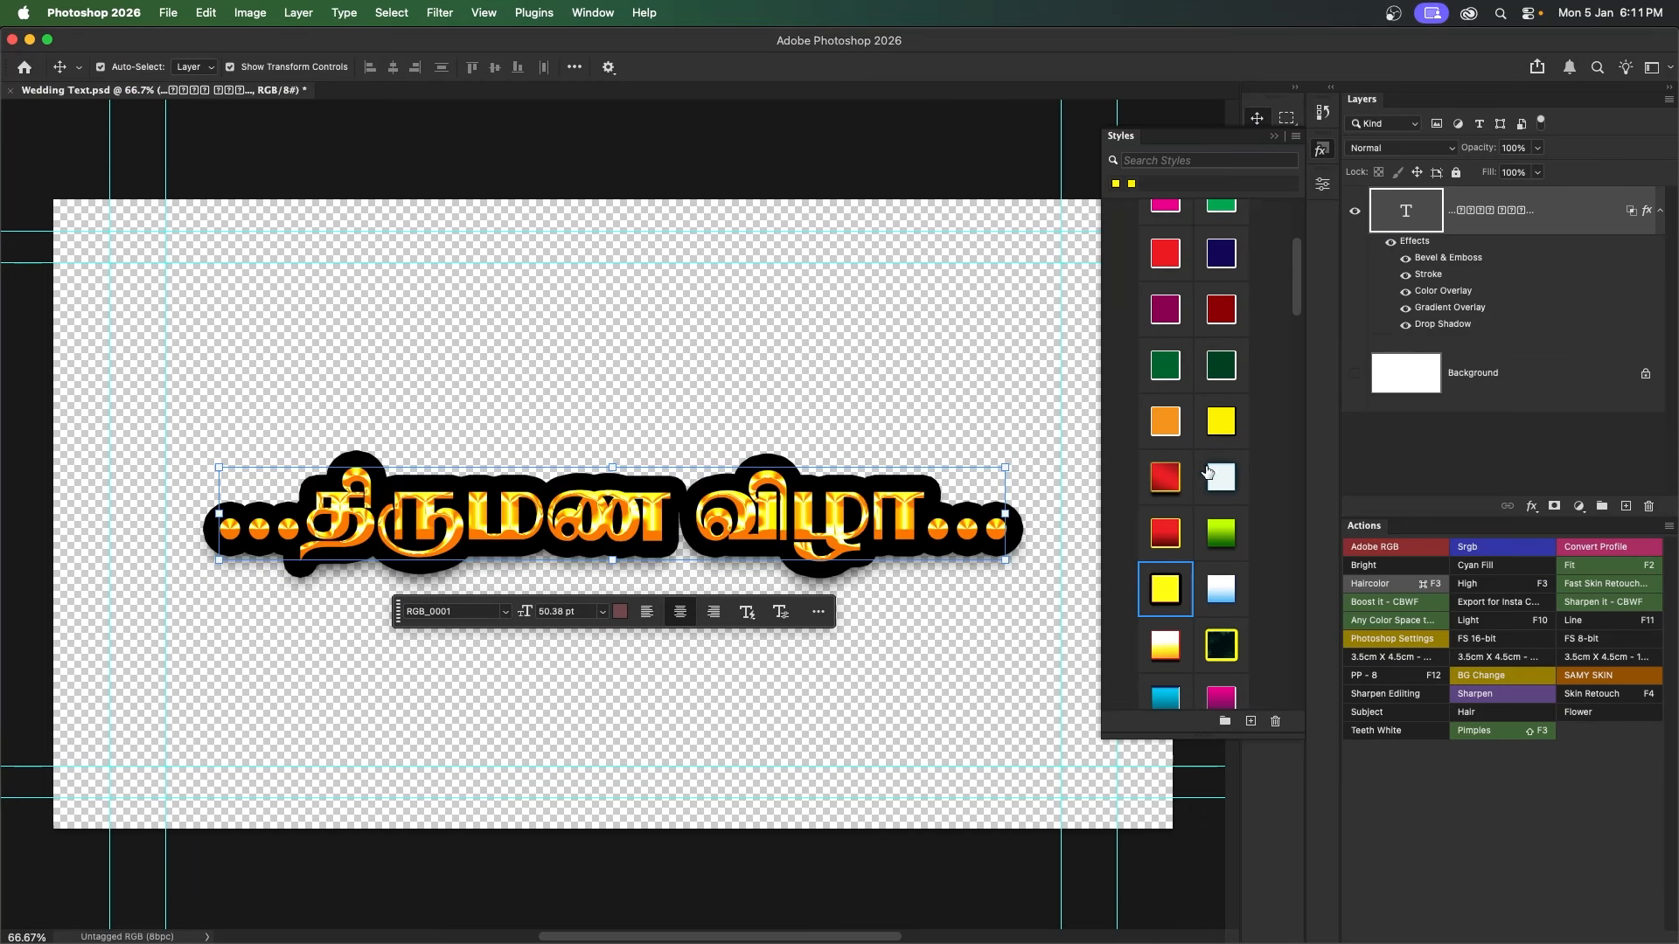
left_click(1220, 422)
key("super+Tab")
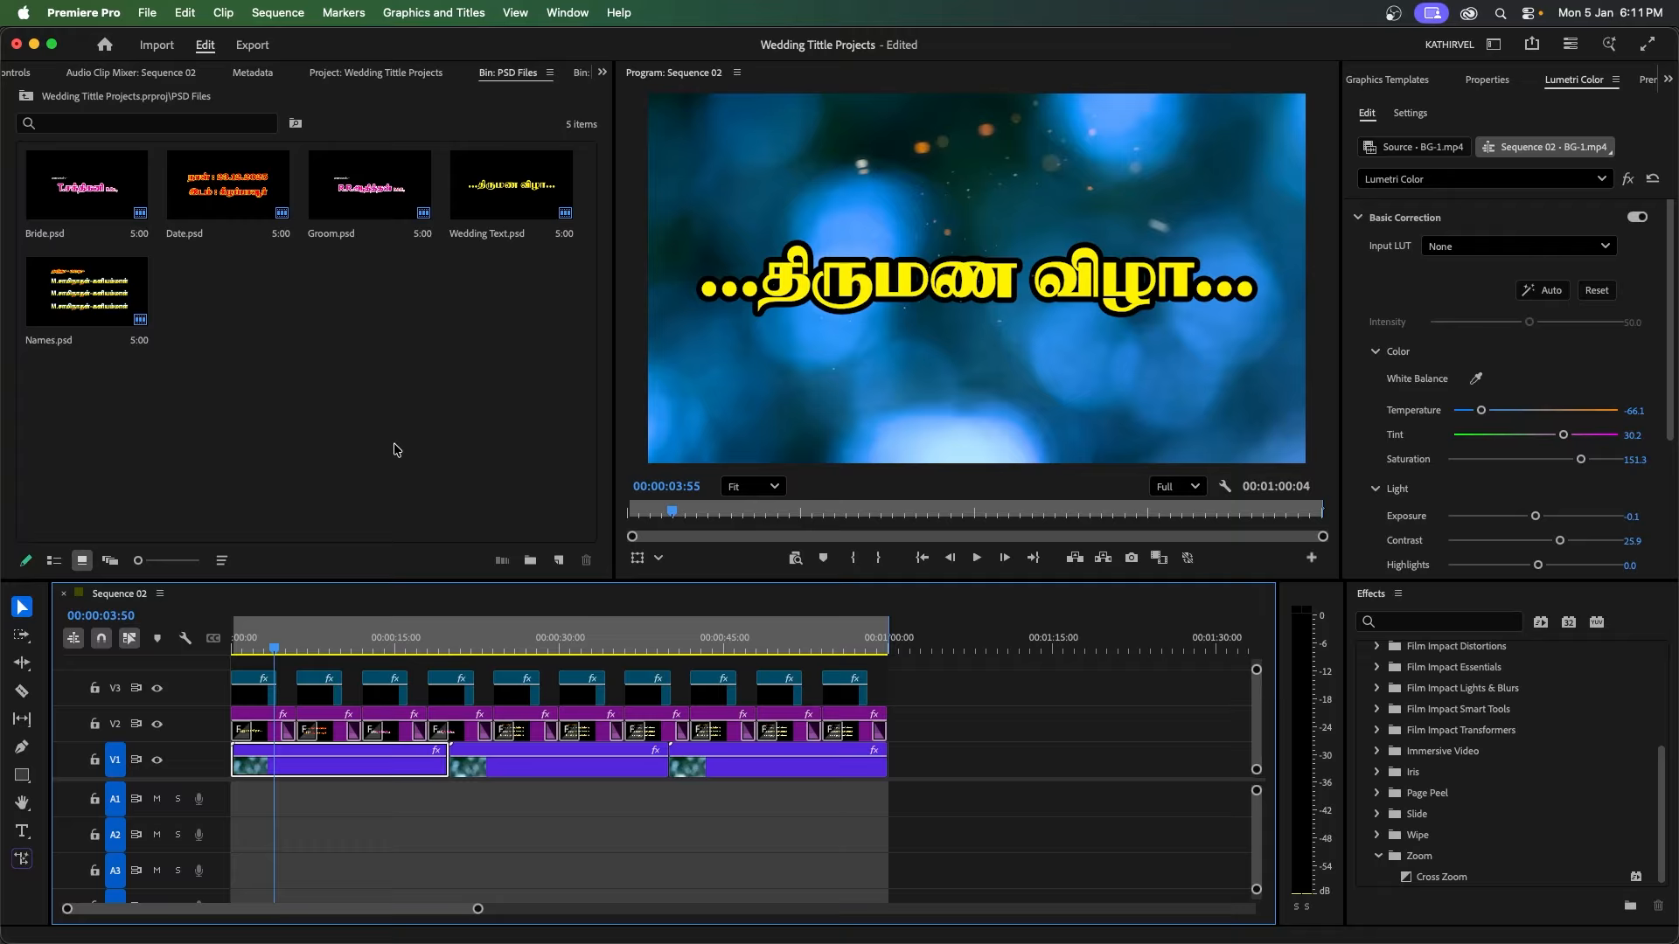
Step: Select the first title clip on V2 and toggle that track's output off and on to check the title
left_click(268, 733)
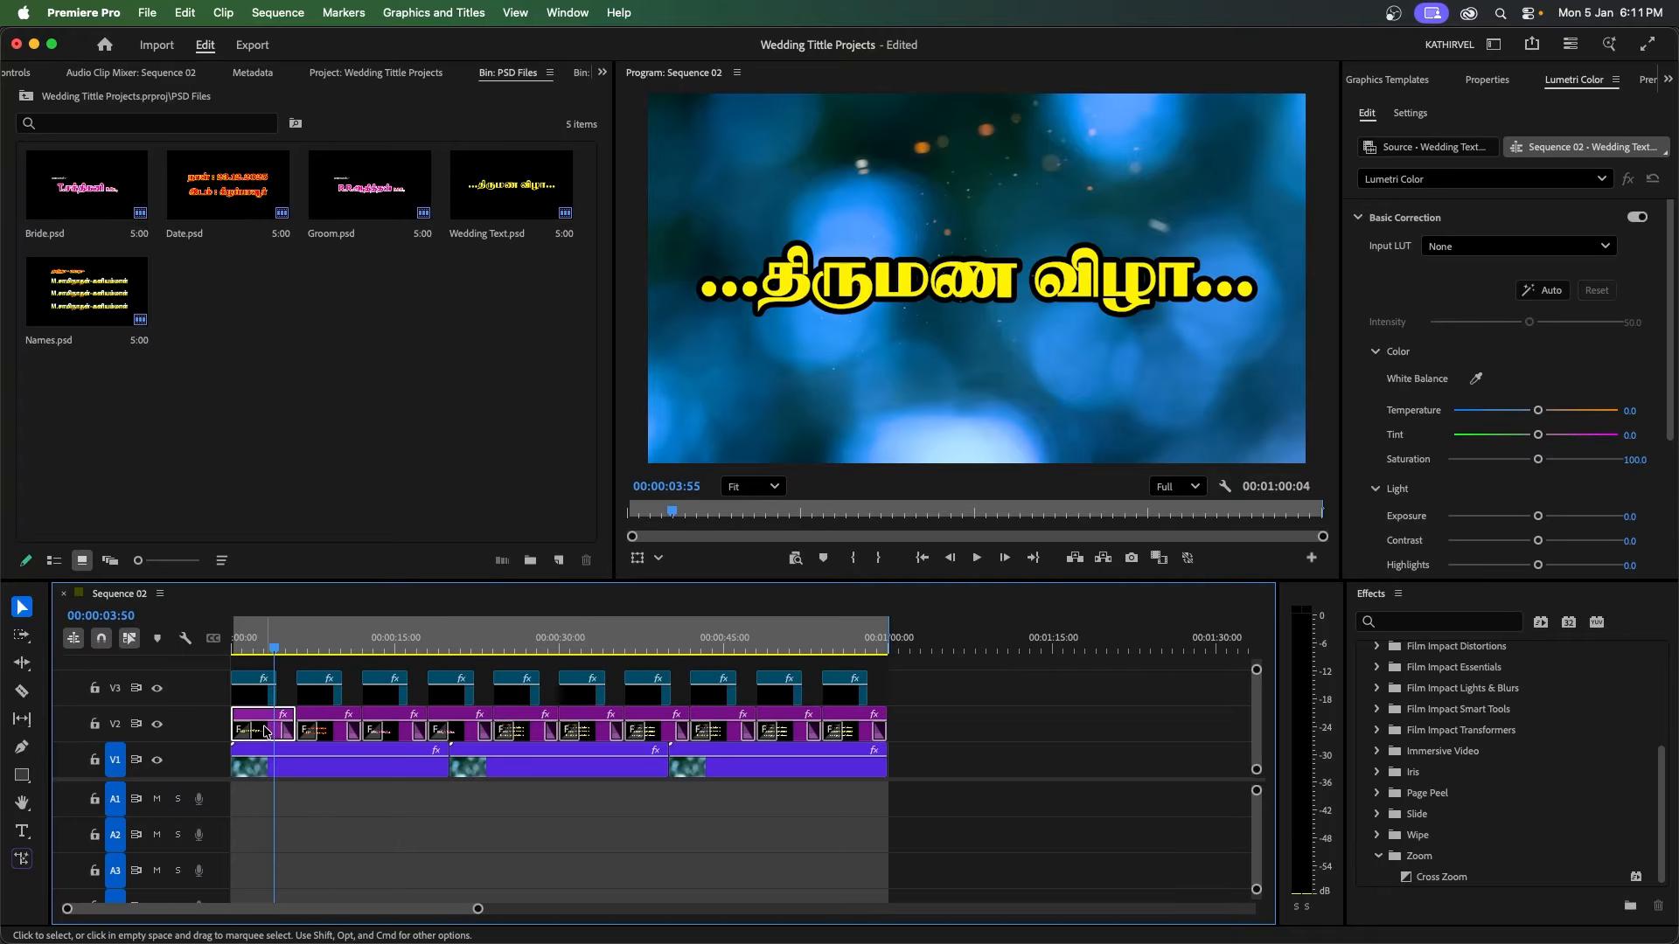
left_click(159, 726)
left_click(160, 727)
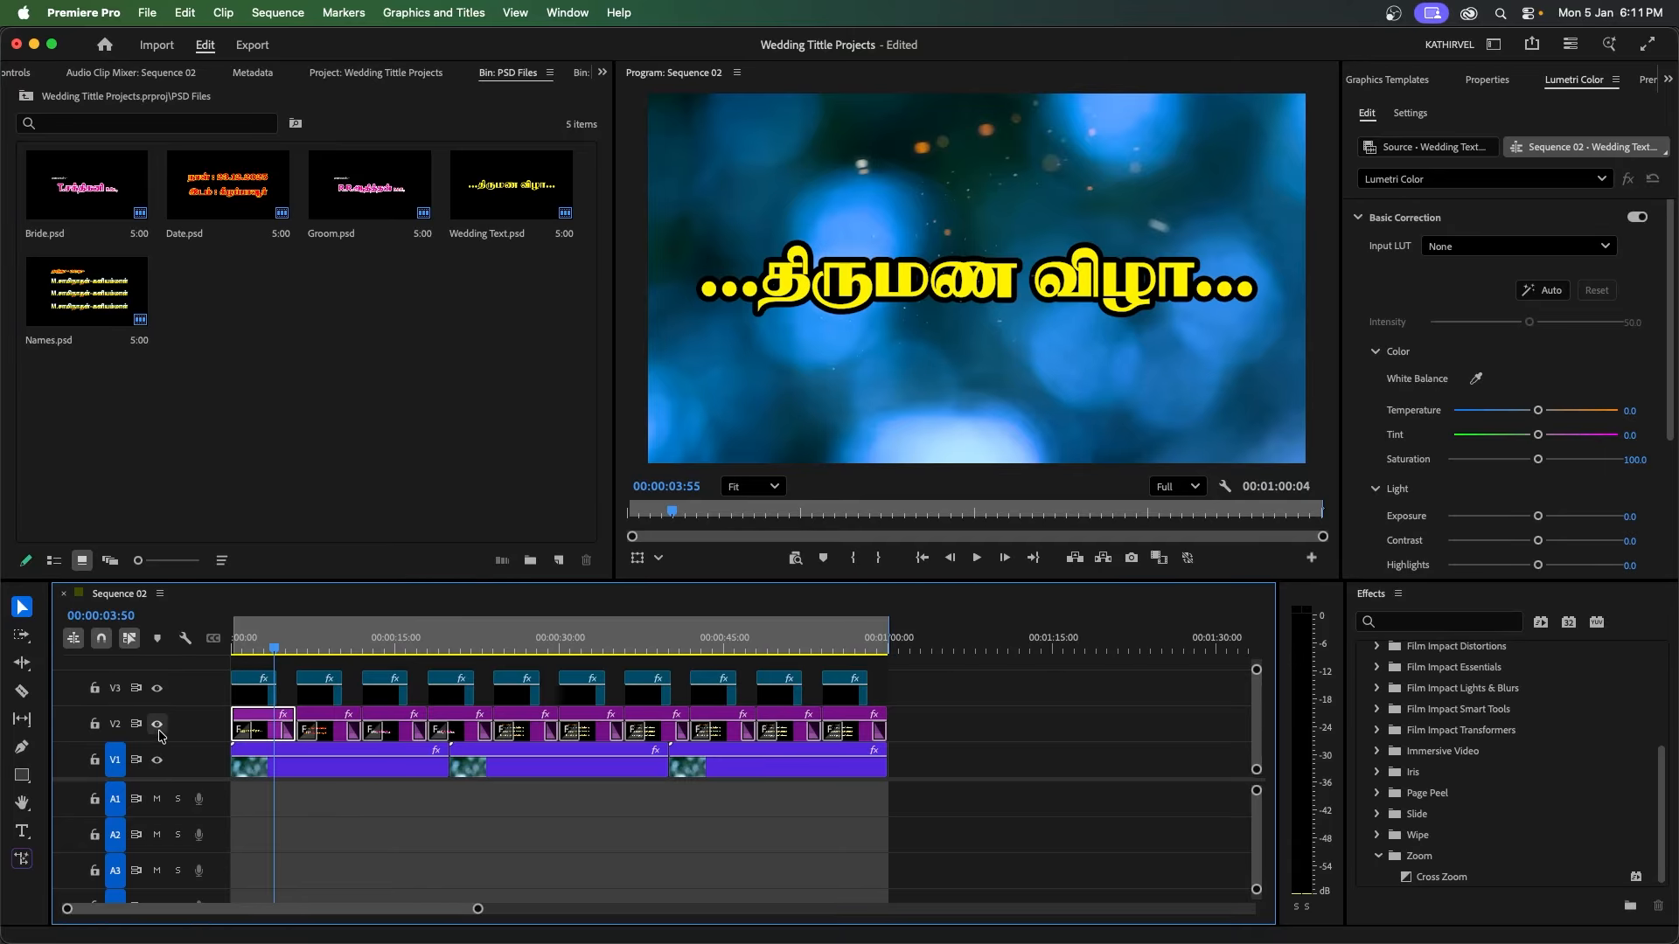
left_click(158, 727)
left_click(158, 727)
left_click(158, 727)
left_click(158, 726)
Step: Try replacing the first V2 title clip with Names.psd, and undo the replacement
left_click(106, 312)
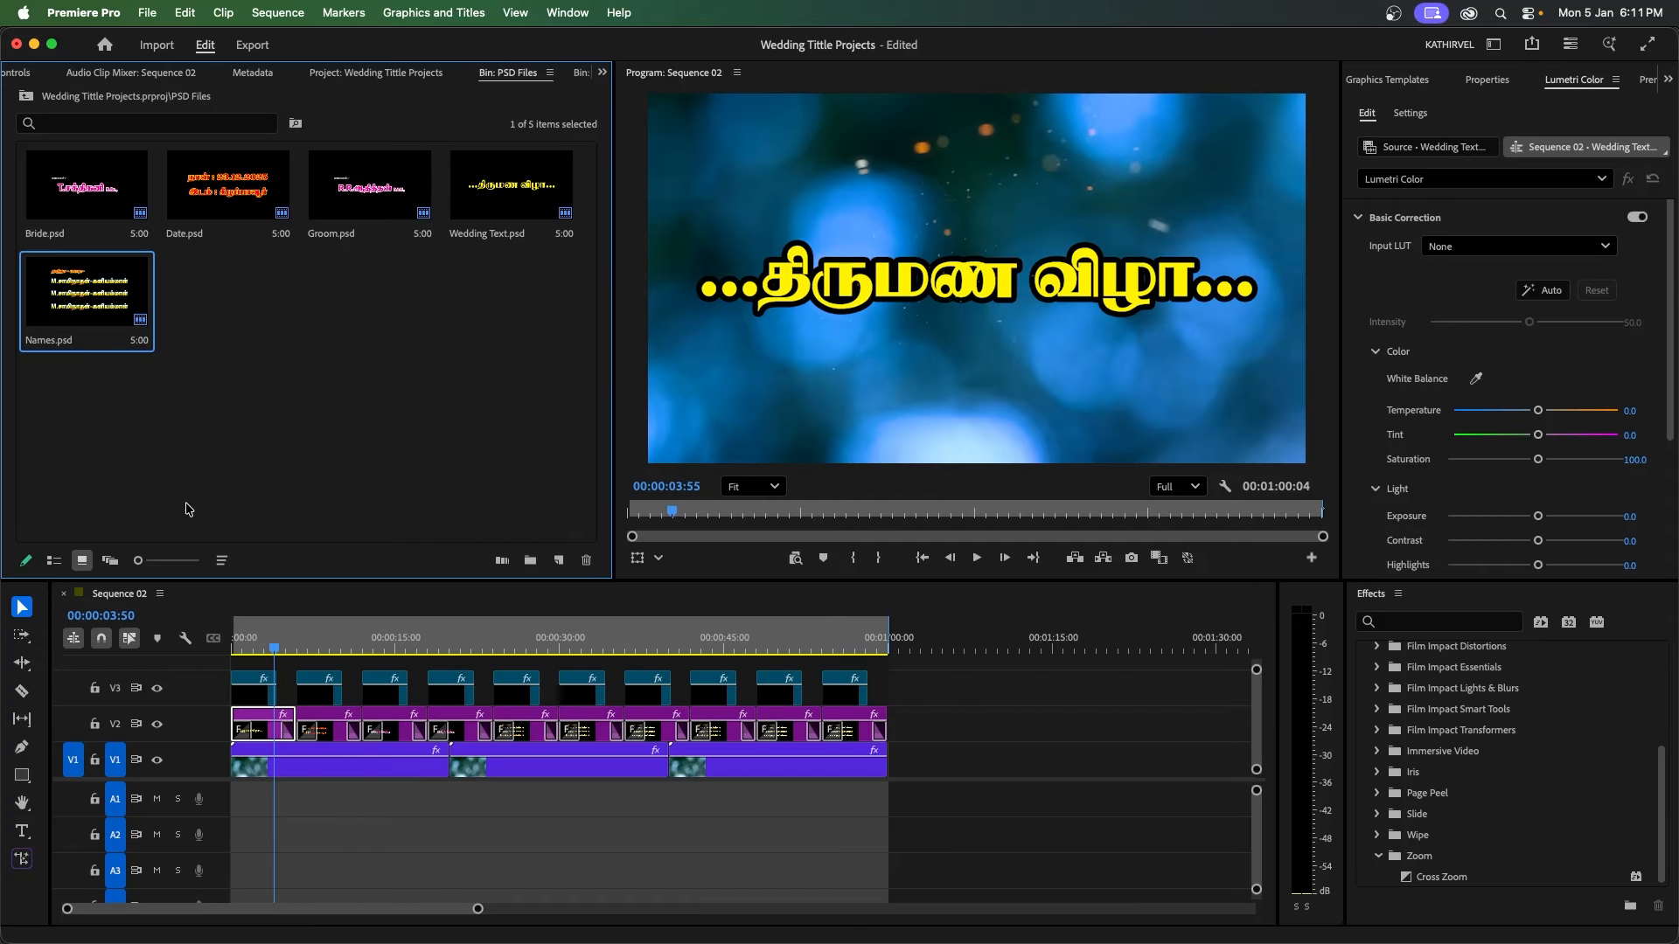
left_click(262, 712)
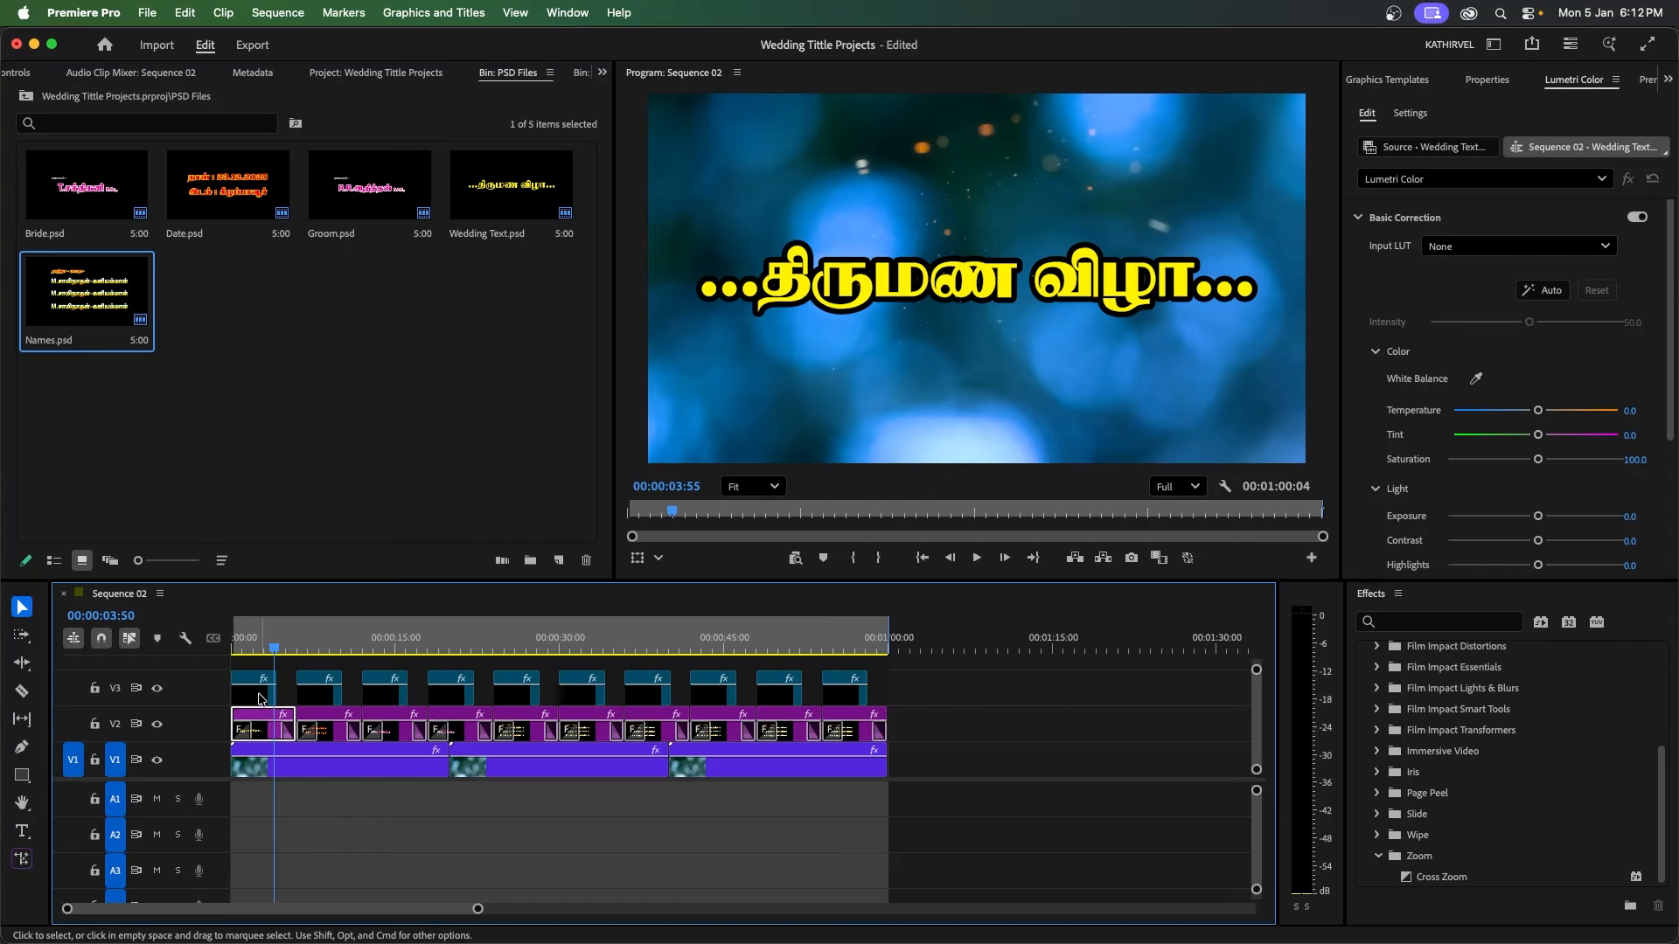
left_click_drag(84, 333, 262, 719)
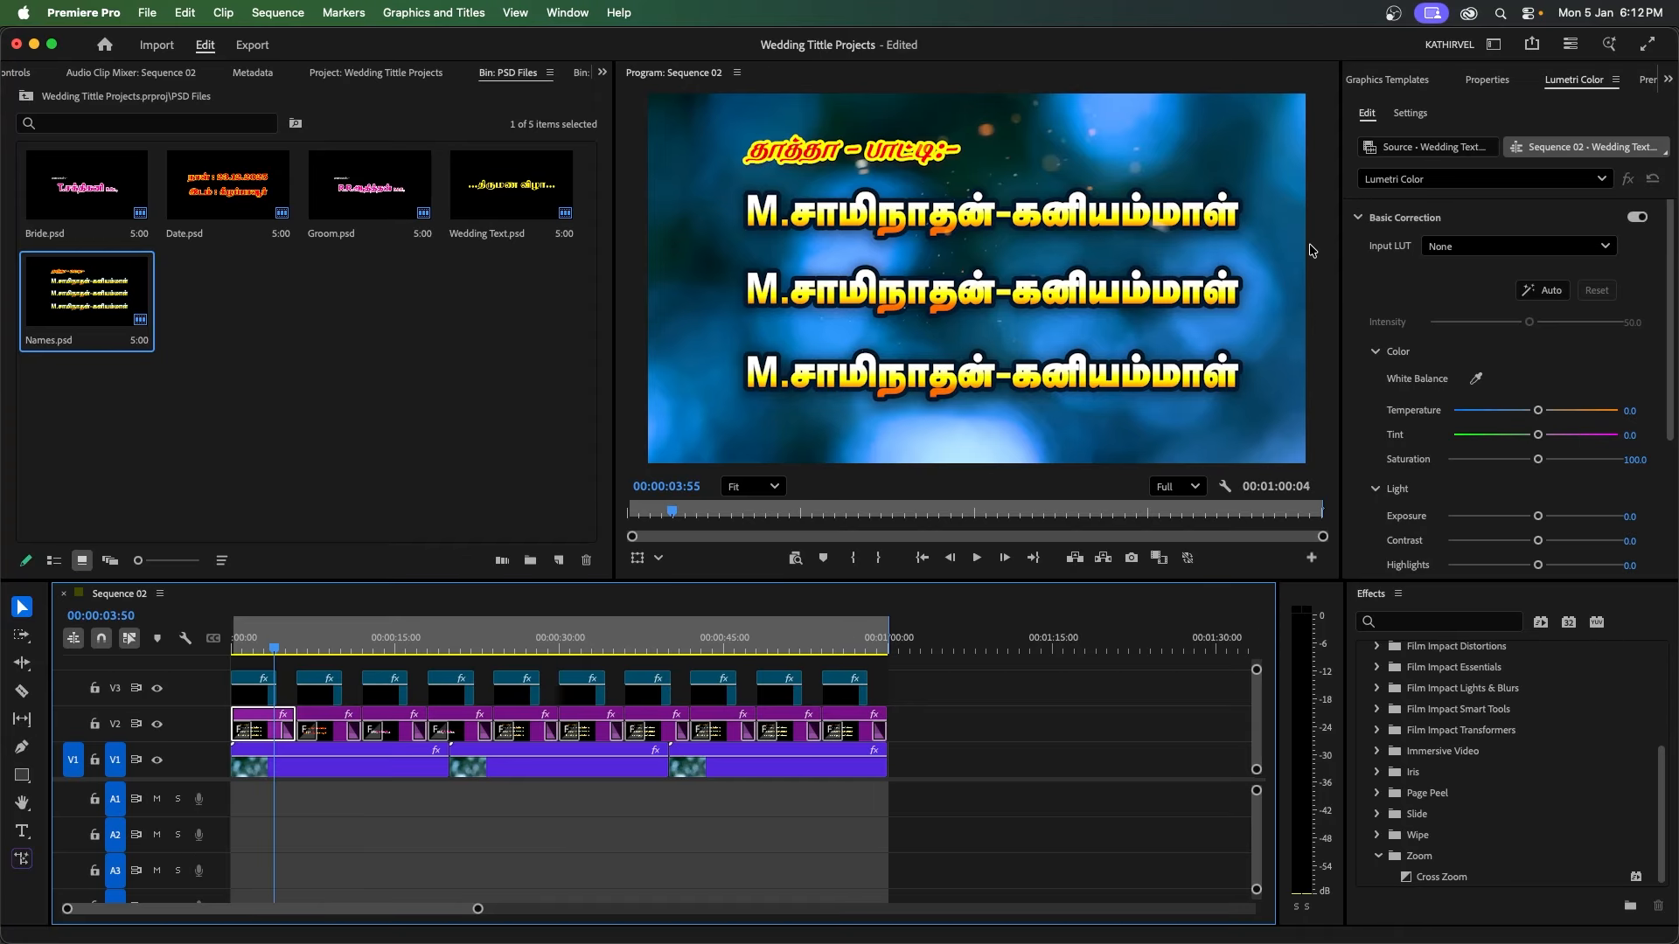
key("super+z")
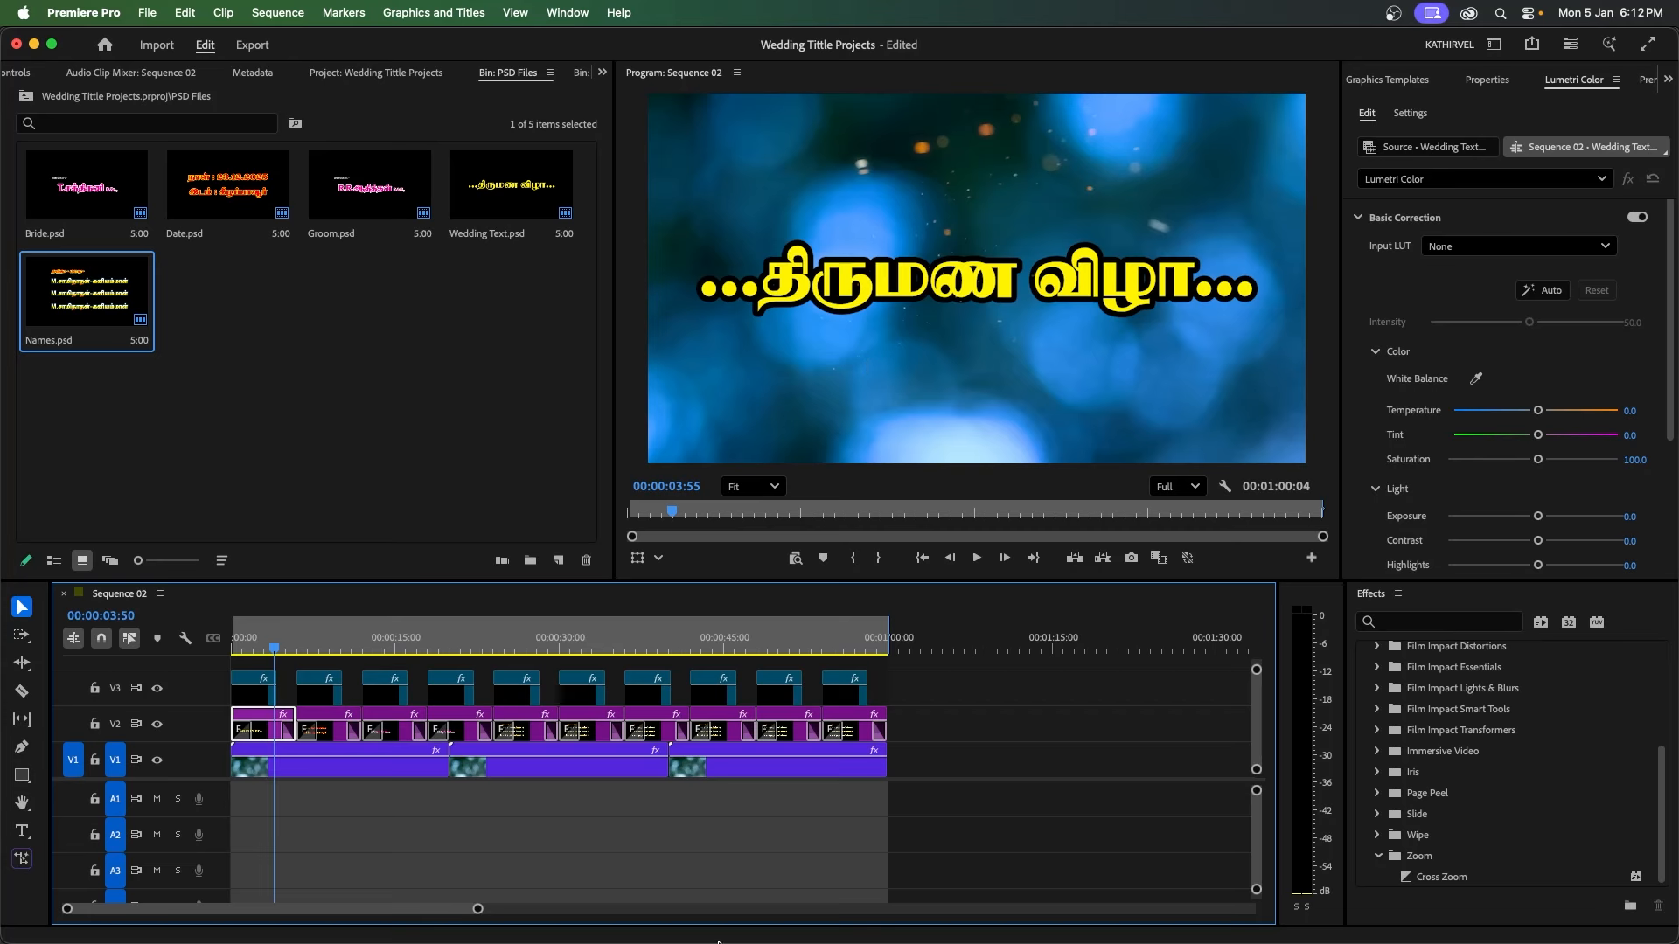
Step: Switch to Photoshop and browse the swatches in the Indira Digital Style Collection, collapsing and reopening its inner style group
mouse_move(717, 942)
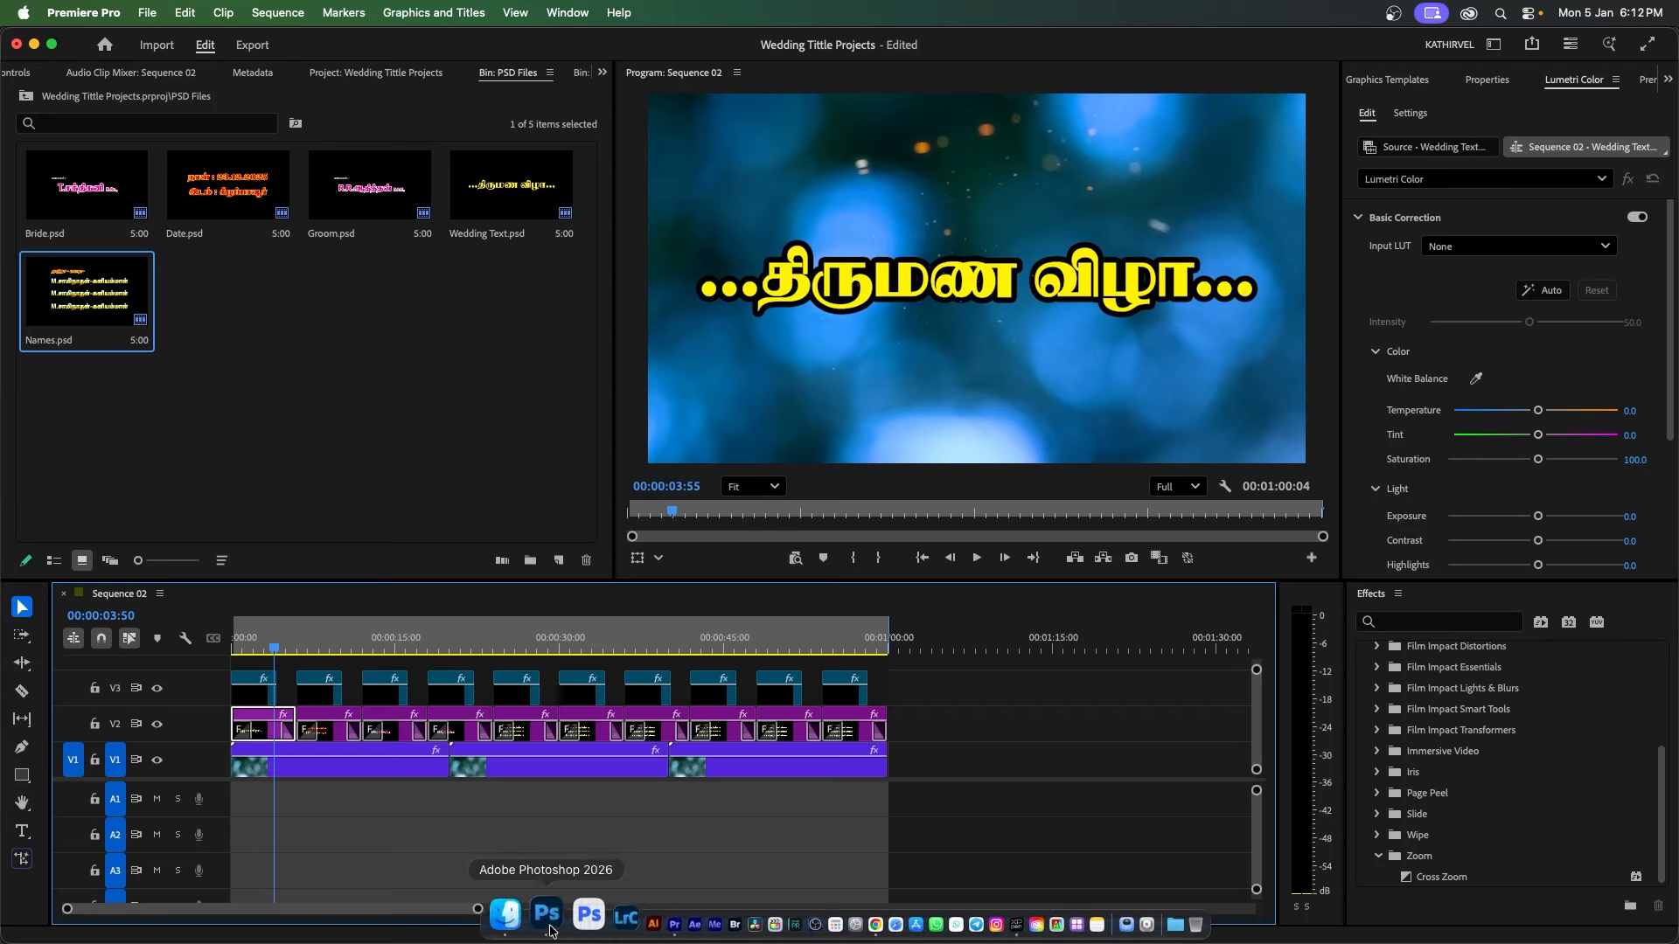
left_click(548, 918)
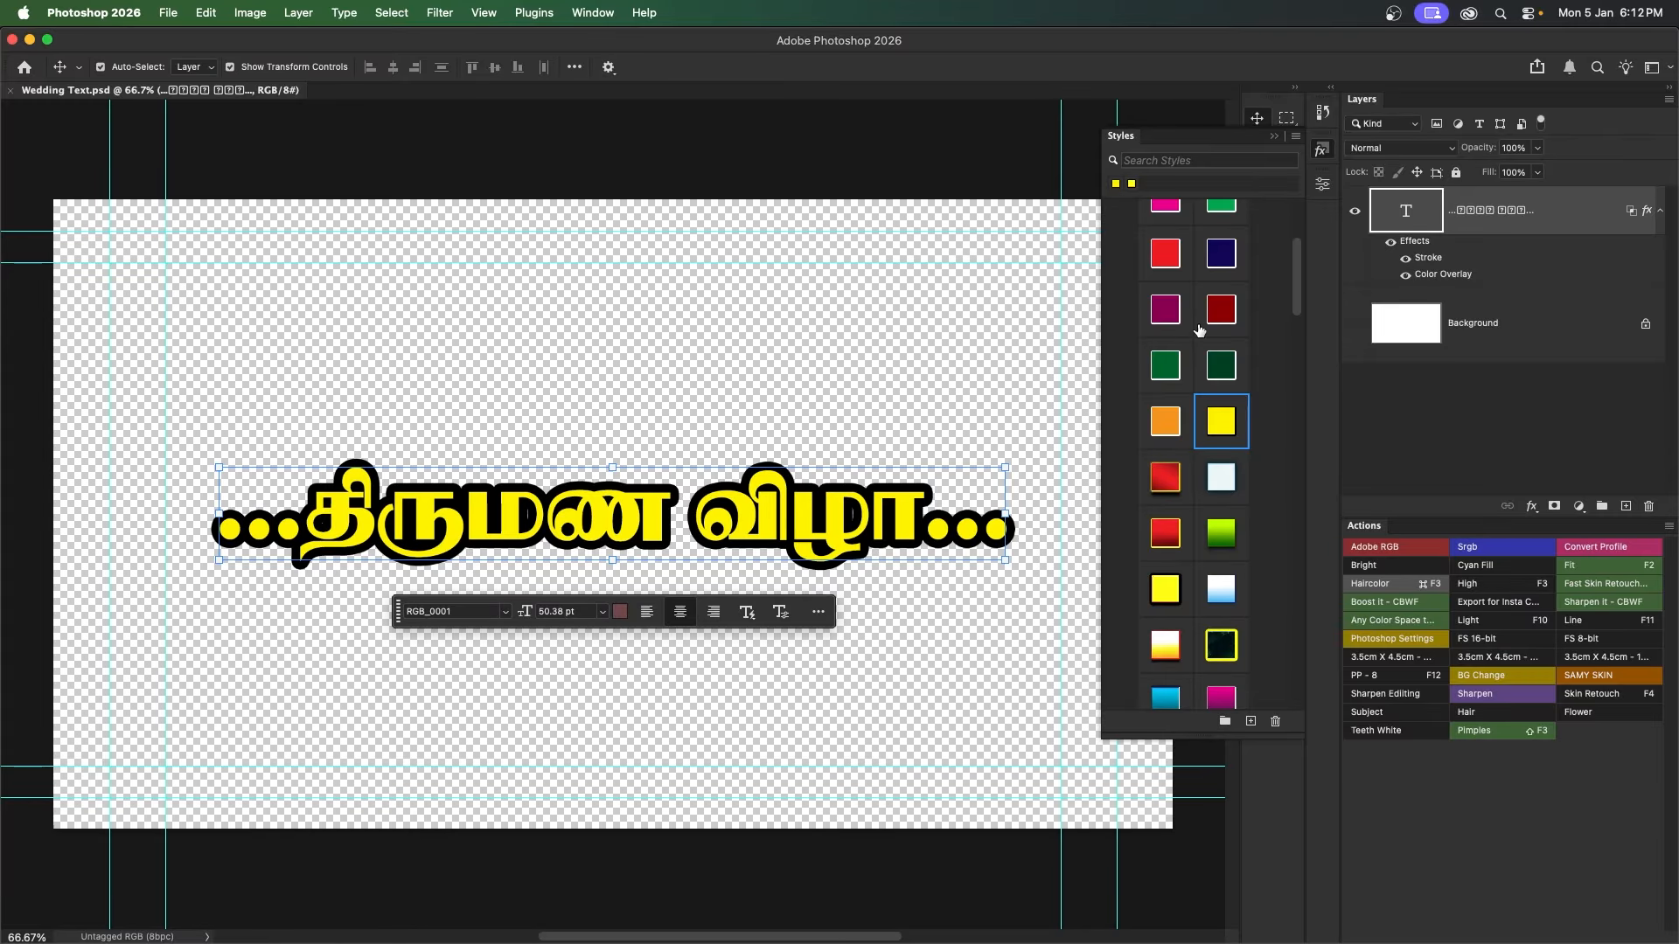
scroll(1223, 560, "down", 3)
scroll(1218, 524, "up", 8)
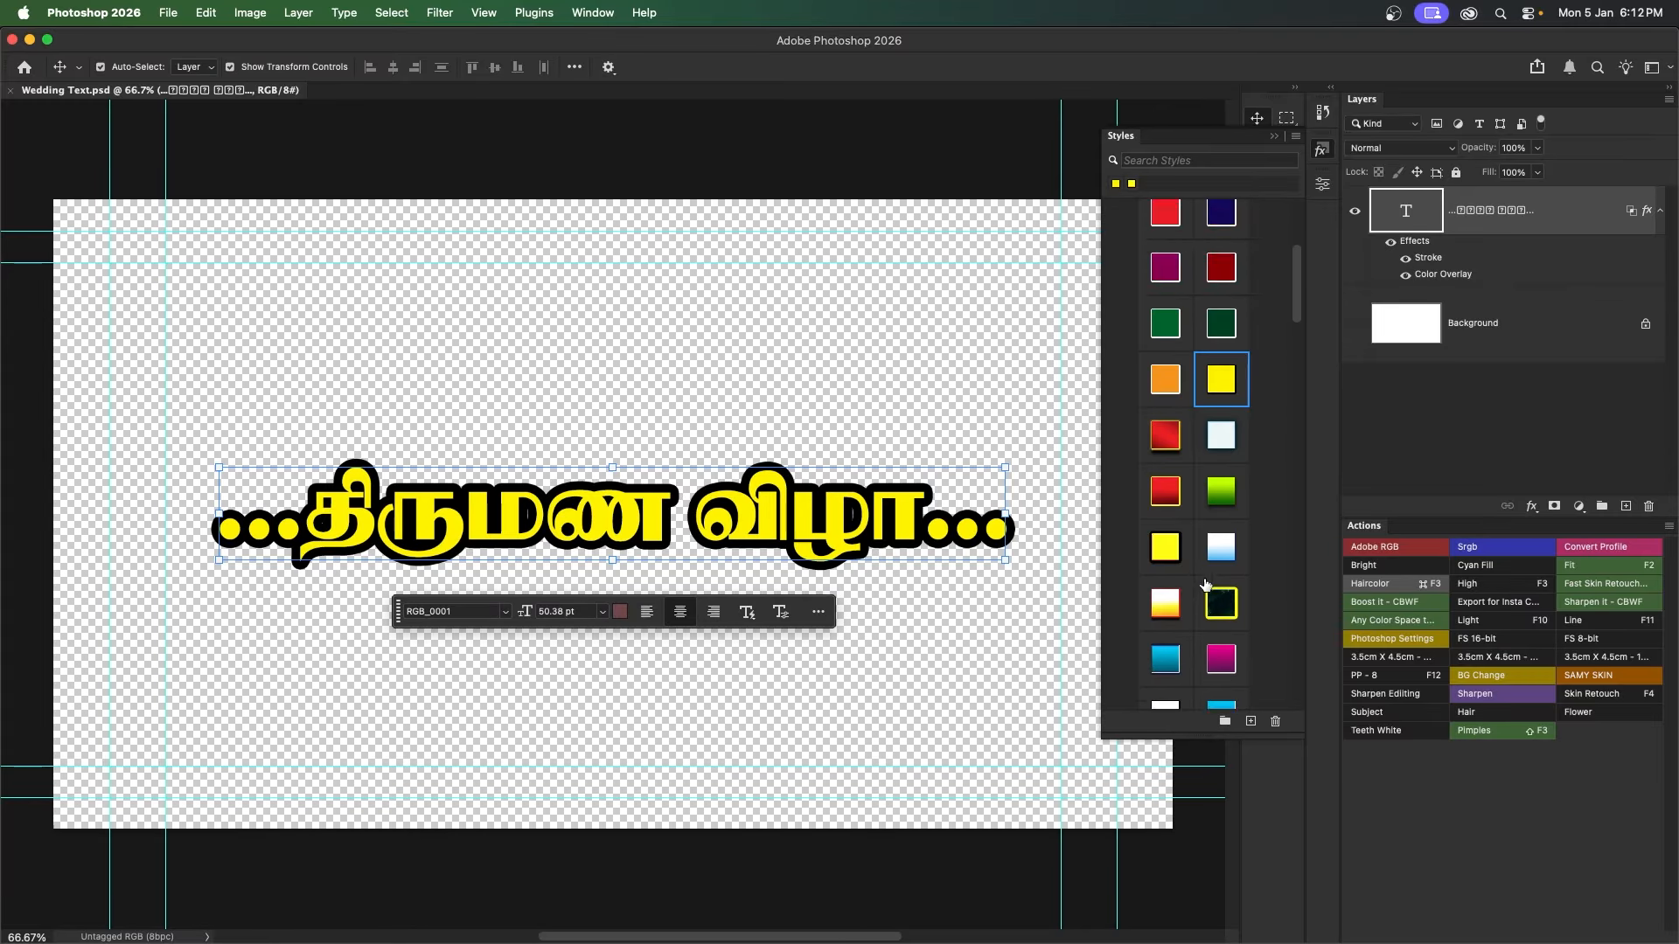
scroll(1213, 509, "down", 4)
scroll(1154, 367, "up", 3)
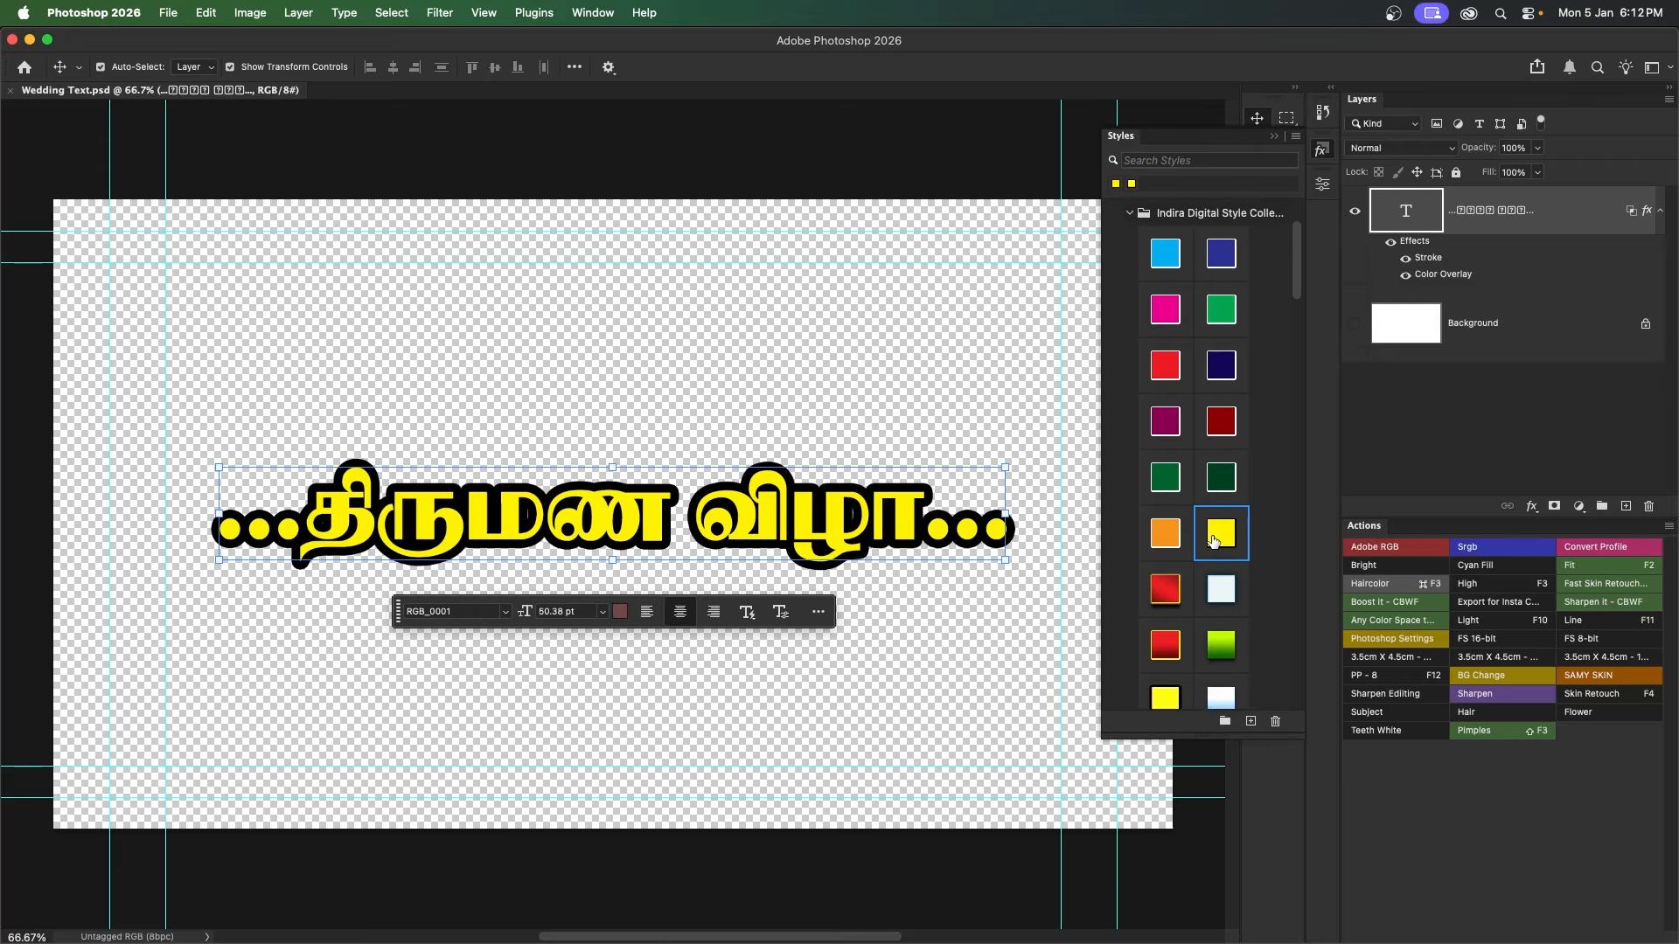
left_click(1130, 287)
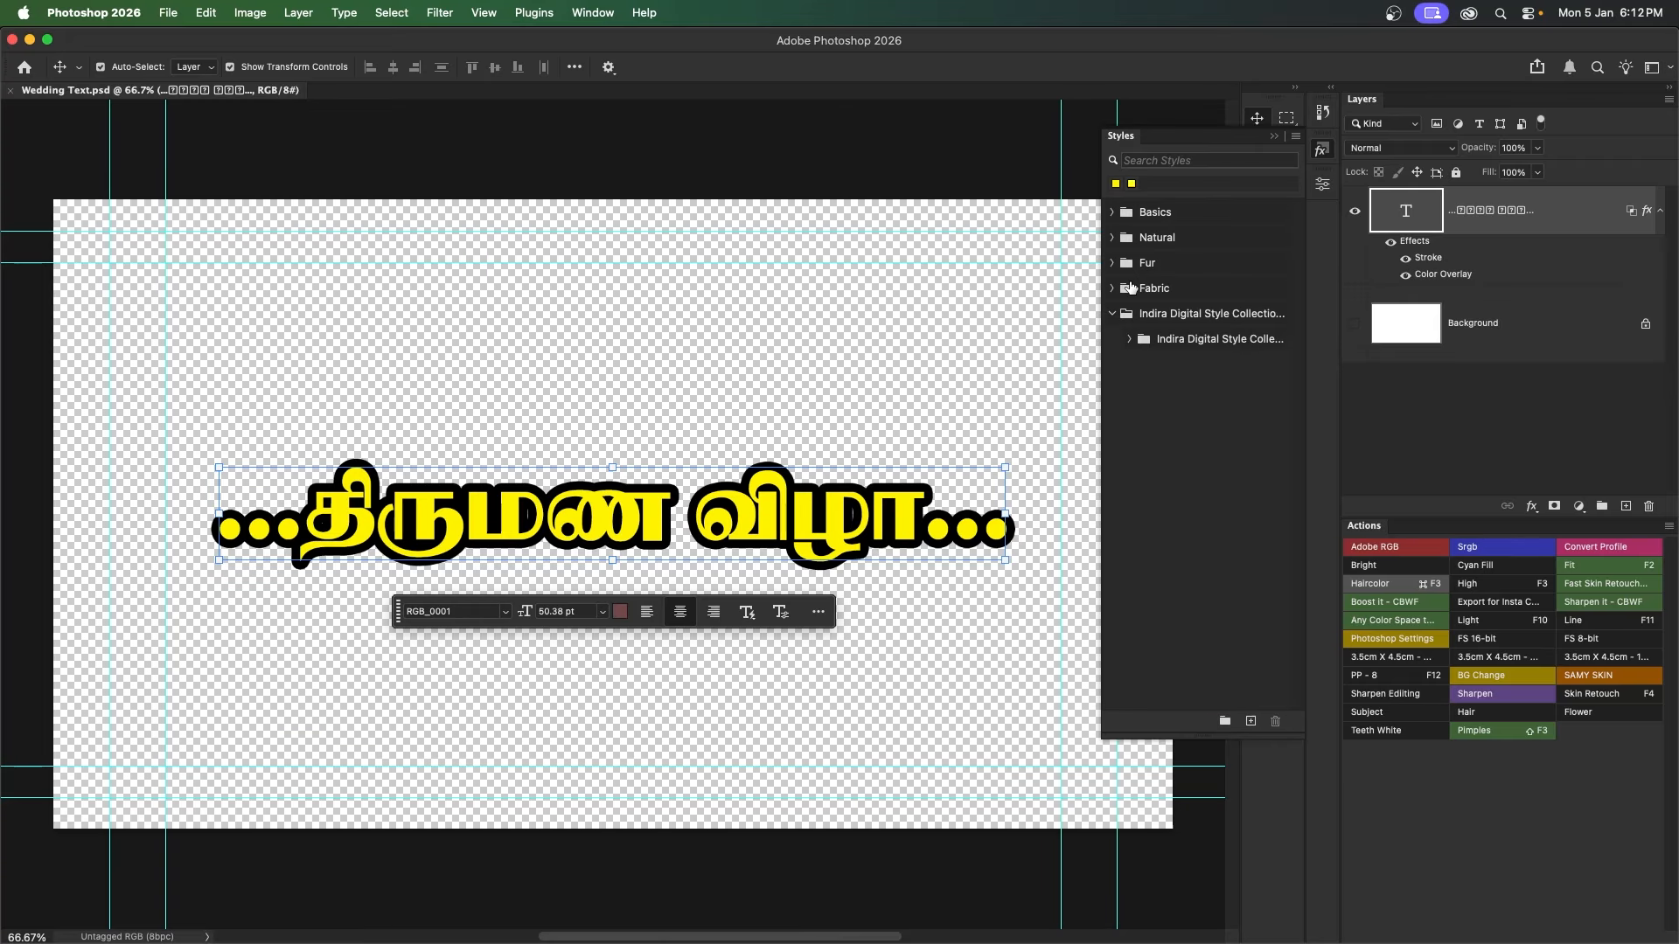
left_click(1130, 339)
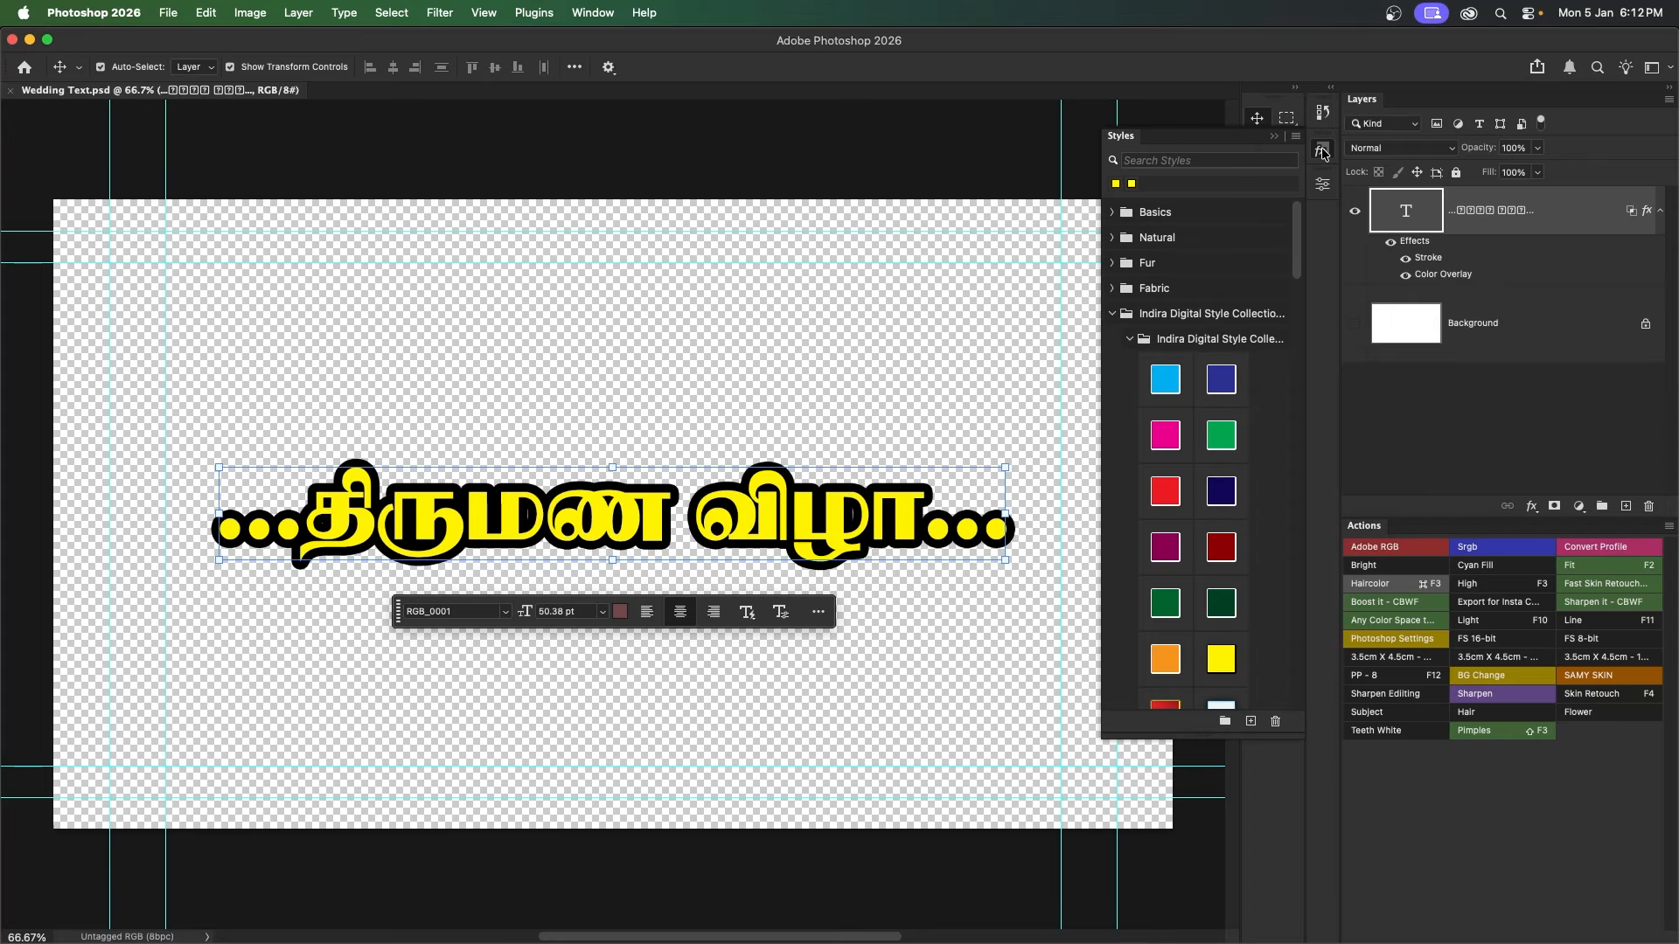
Step: Collapse the Styles panel, minimize the Photoshop window, and save the wedding title project in Premiere Pro
left_click(1323, 154)
left_click(30, 40)
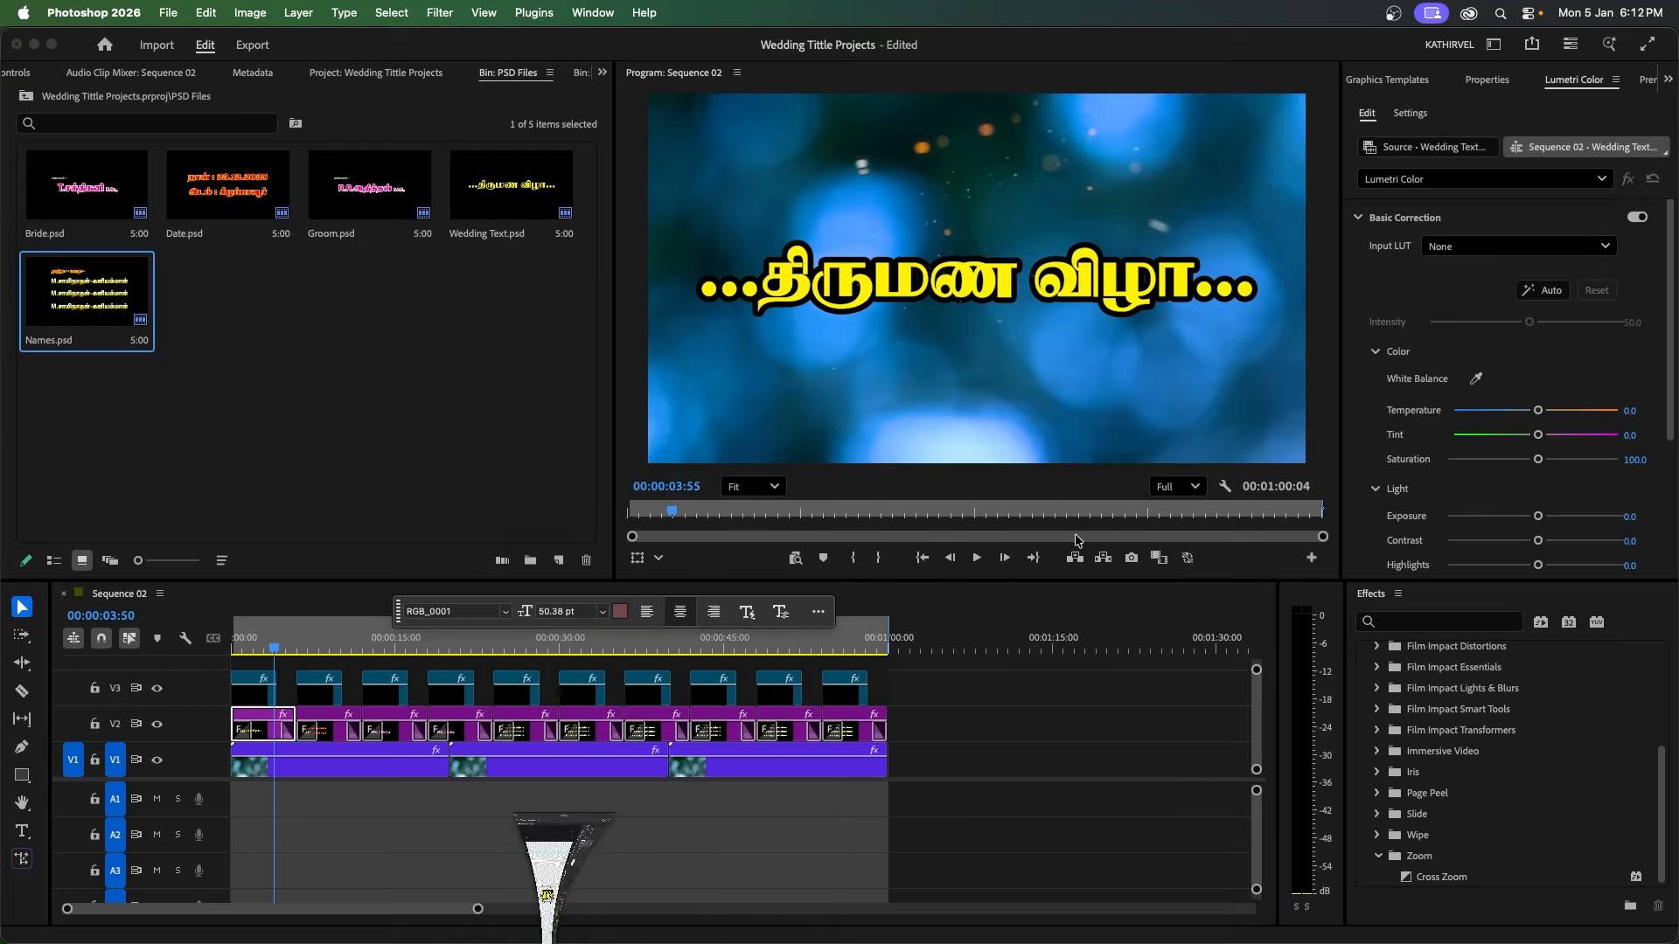
key("super+s")
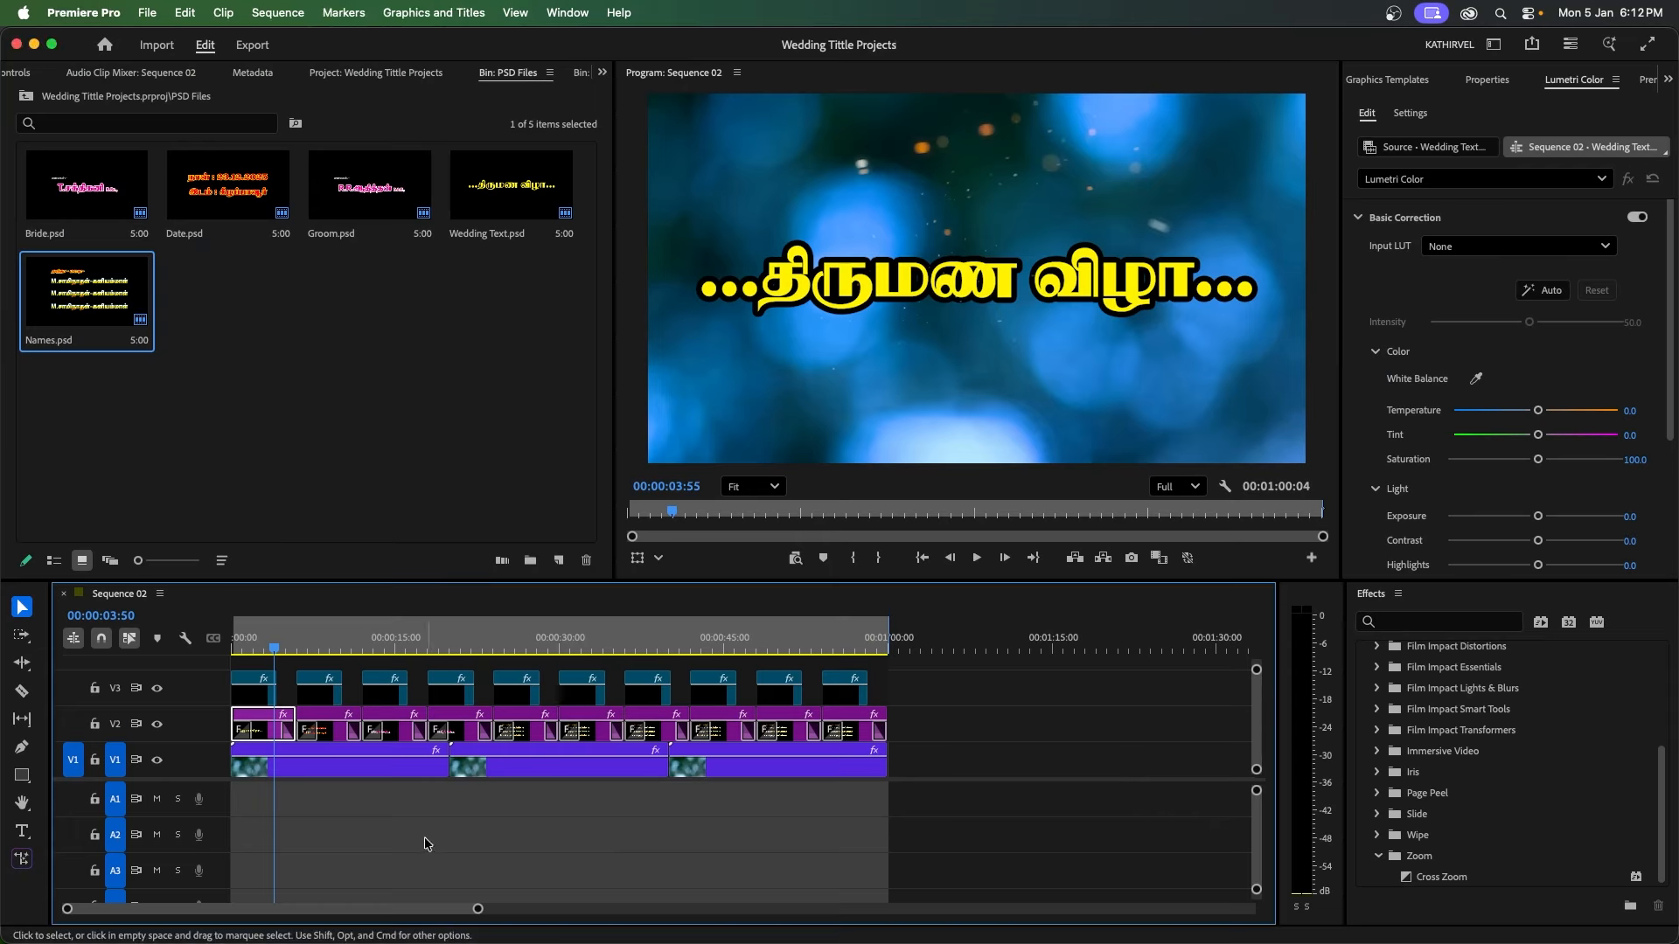